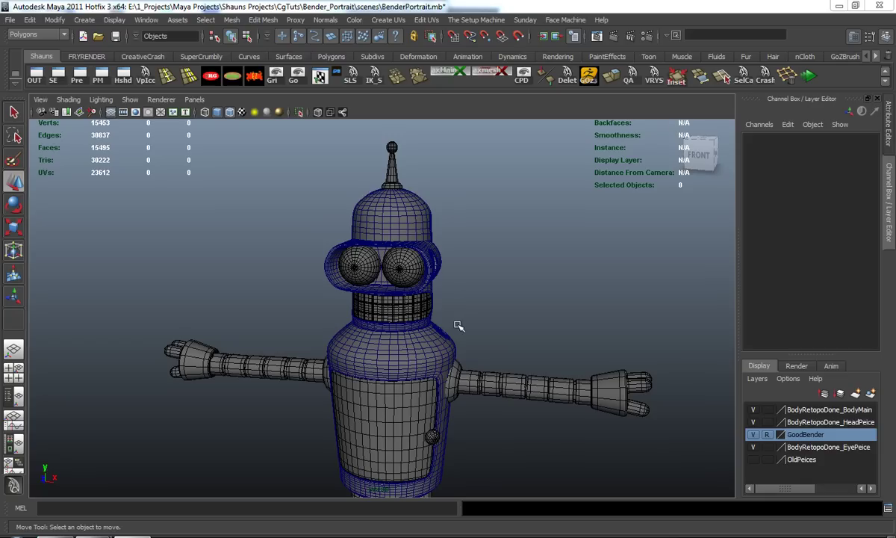
# - Create a new camera in the scene and look through it in the viewport
pyautogui.keyDown('alt'); pyautogui.moveTo(286, 312); pyautogui.dragTo(446, 299); pyautogui.keyUp('alt')
pyautogui.scroll(-3, 426, 320)
pyautogui.moveTo(407, 340)
pyautogui.keyDown('alt'); pyautogui.mouseDown()
pyautogui.moveTo(230, 342)
pyautogui.moveTo(316, 336)
pyautogui.moveTo(410, 380)
pyautogui.moveTo(390, 340)
pyautogui.mouseUp(); pyautogui.keyUp('alt')
pyautogui.scroll(2, 384, 337)
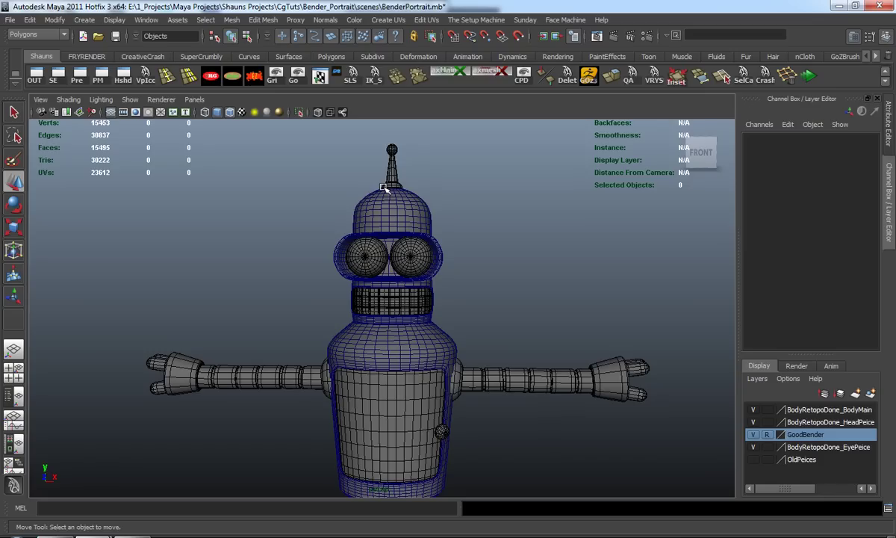
pyautogui.click(558, 56)
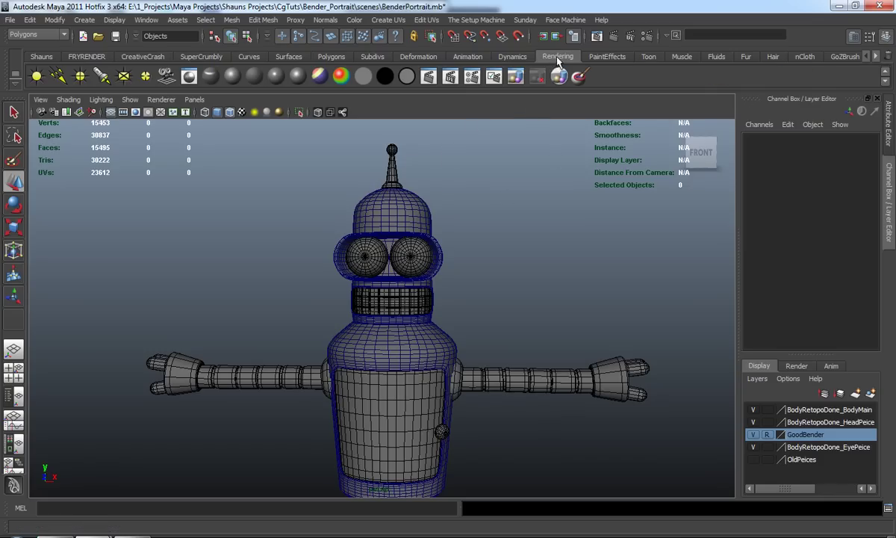
pyautogui.click(155, 75)
pyautogui.click(194, 100)
pyautogui.moveTo(198, 120)
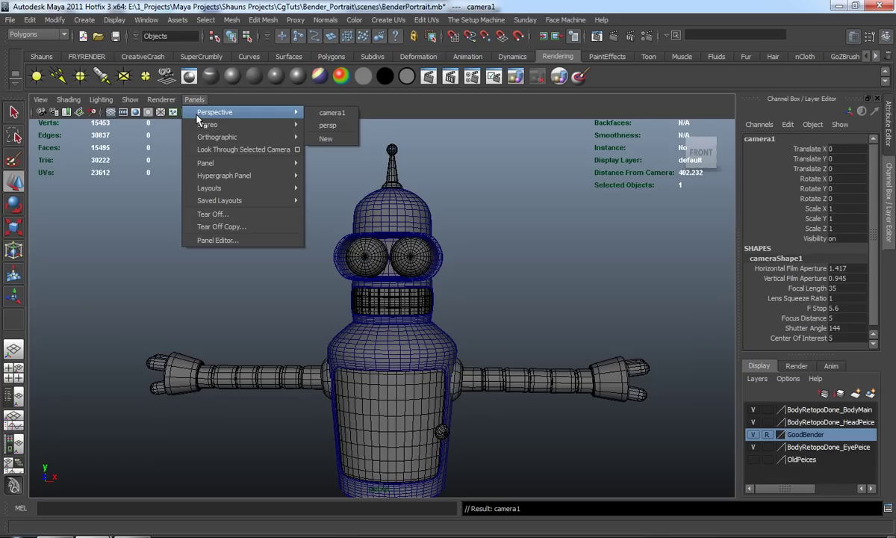
pyautogui.click(331, 113)
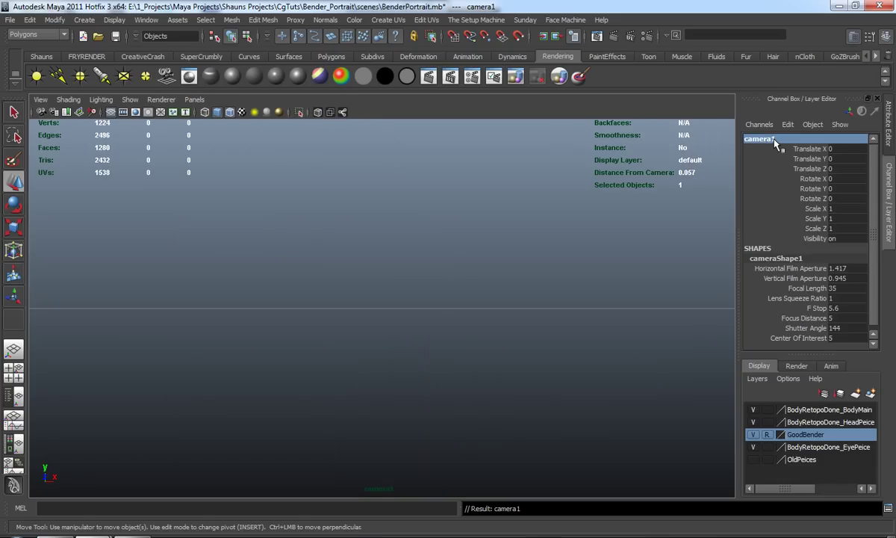
# - Rename the new camera ShotCamera and frame the robot model in its view
pyautogui.click(775, 141)
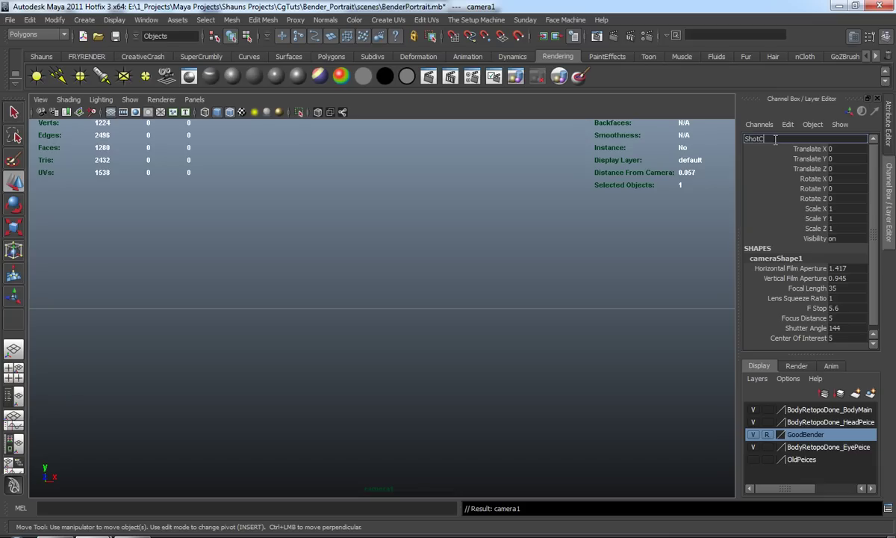
pyautogui.press('Return')
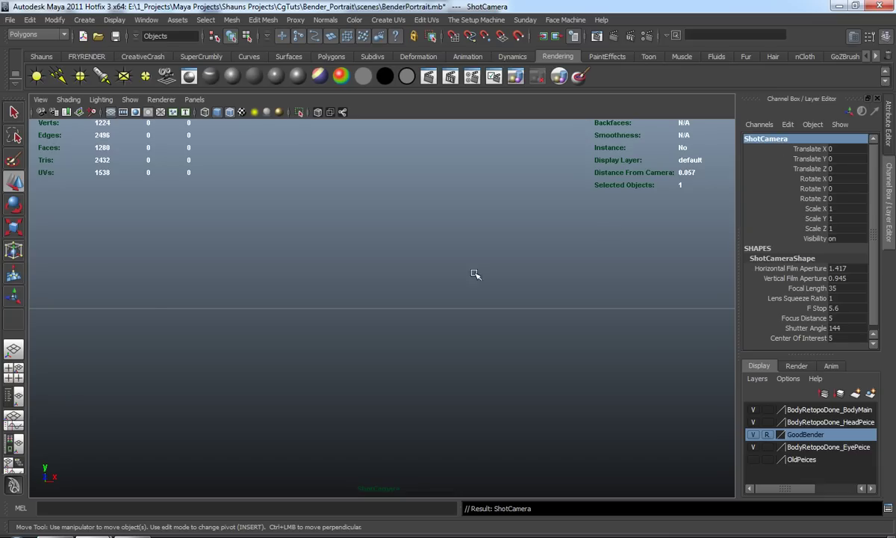
pyautogui.press('a')
pyautogui.keyDown('alt'); pyautogui.moveTo(429, 286); pyautogui.dragTo(420, 414, button='middle'); pyautogui.keyUp('alt')
# - Display the Resolution Gate in ShotCamera's view
pyautogui.click(41, 100)
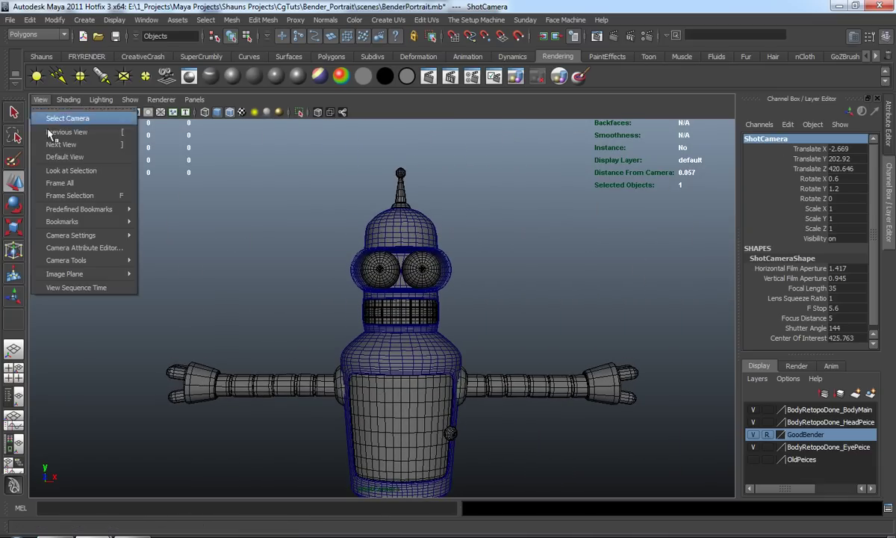
pyautogui.moveTo(97, 260)
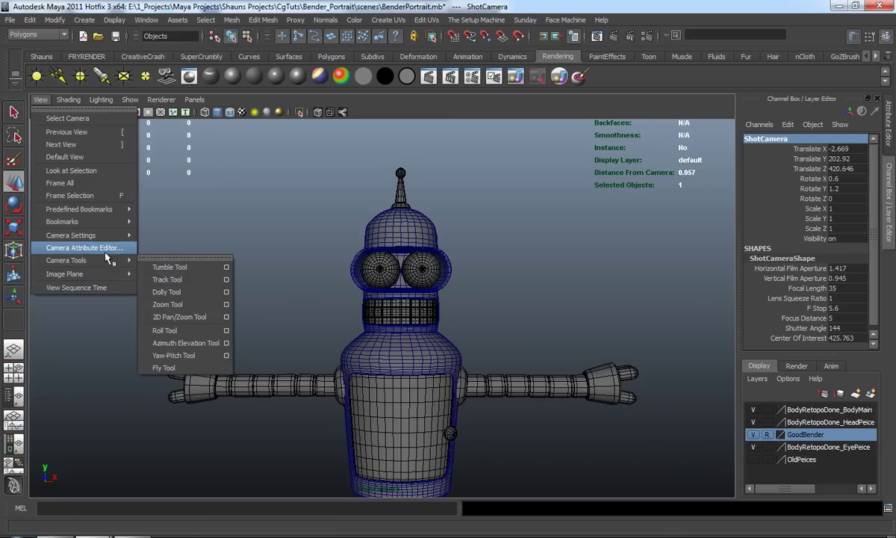
pyautogui.moveTo(77, 236)
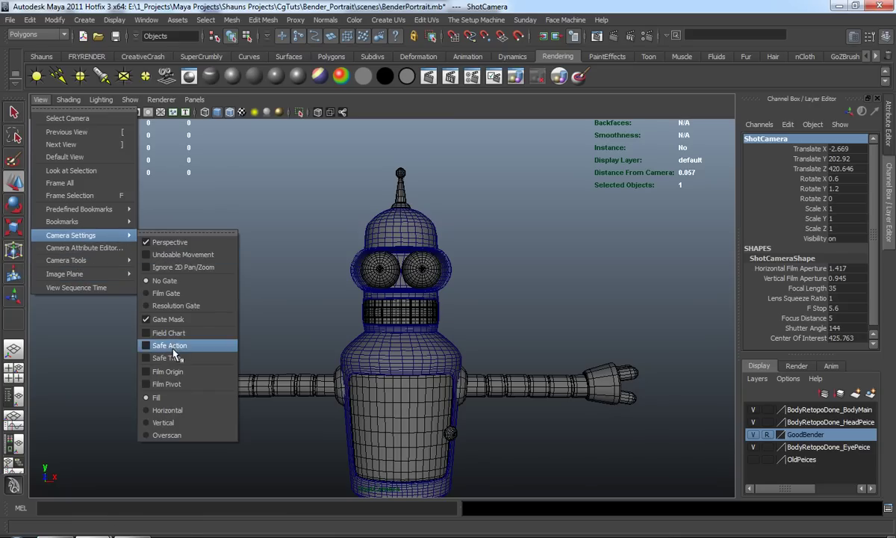
pyautogui.click(178, 305)
# - Move ShotCamera closer so the robot's antenna, head and shoulders fill the height of the resolution gate
pyautogui.keyDown('alt'); pyautogui.moveTo(307, 309); pyautogui.dragTo(321, 310, button='right'); pyautogui.keyUp('alt')
pyautogui.keyDown('alt'); pyautogui.moveTo(320, 310); pyautogui.dragTo(285, 295, button='middle'); pyautogui.keyUp('alt')
pyautogui.keyDown('alt'); pyautogui.moveTo(284, 296); pyautogui.dragTo(428, 331, button='right'); pyautogui.keyUp('alt')
pyautogui.keyDown('alt'); pyautogui.moveTo(428, 331); pyautogui.dragTo(436, 364, button='middle'); pyautogui.keyUp('alt')
pyautogui.keyDown('alt'); pyautogui.moveTo(434, 360); pyautogui.dragTo(457, 364, button='right'); pyautogui.keyUp('alt')
pyautogui.keyDown('alt'); pyautogui.moveTo(456, 364); pyautogui.dragTo(456, 361, button='middle'); pyautogui.keyUp('alt')
pyautogui.keyDown('alt'); pyautogui.moveTo(456, 361); pyautogui.dragTo(463, 363, button='right'); pyautogui.keyUp('alt')
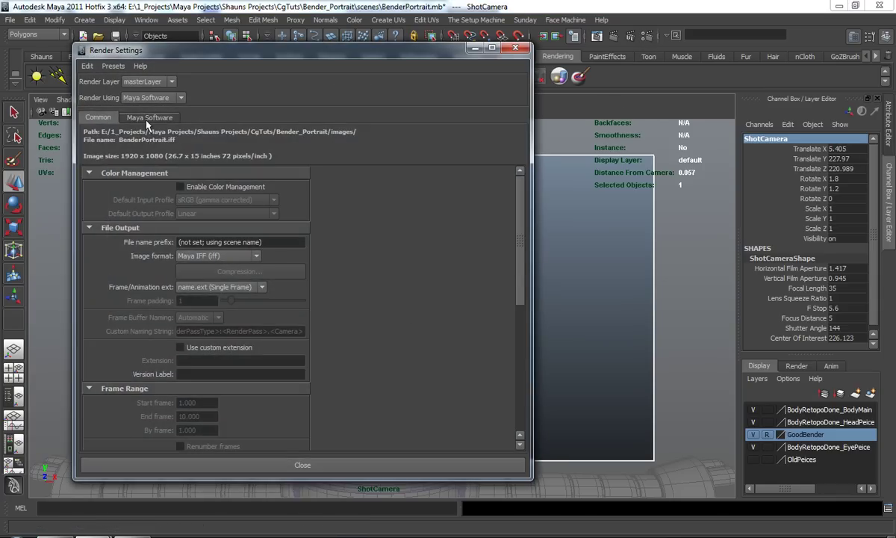
# - Set the render image size to 3250 pixels wide by 1828 pixels high and close the render settings
pyautogui.click(147, 118)
pyautogui.click(102, 117)
pyautogui.scroll(-5, 160, 199)
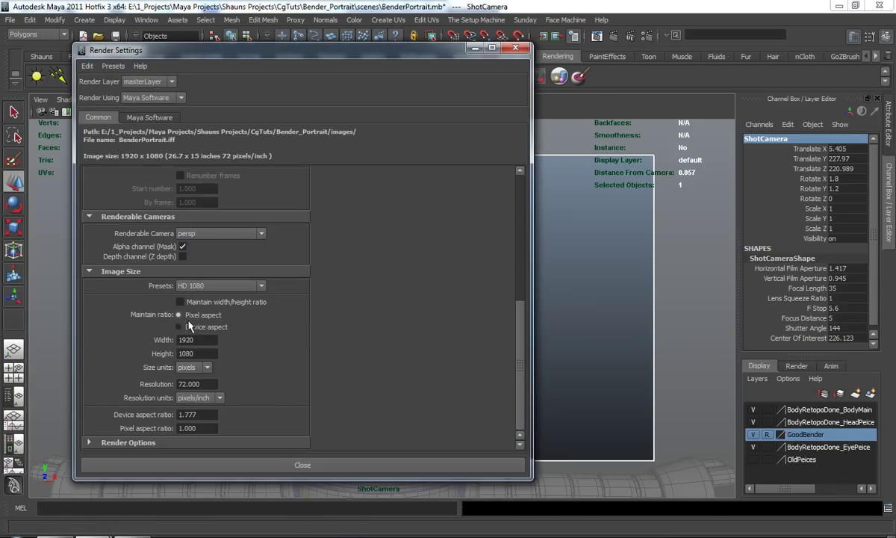
pyautogui.doubleClick(205, 341)
pyautogui.write('3250')
pyautogui.press('Tab')
pyautogui.write('1828')
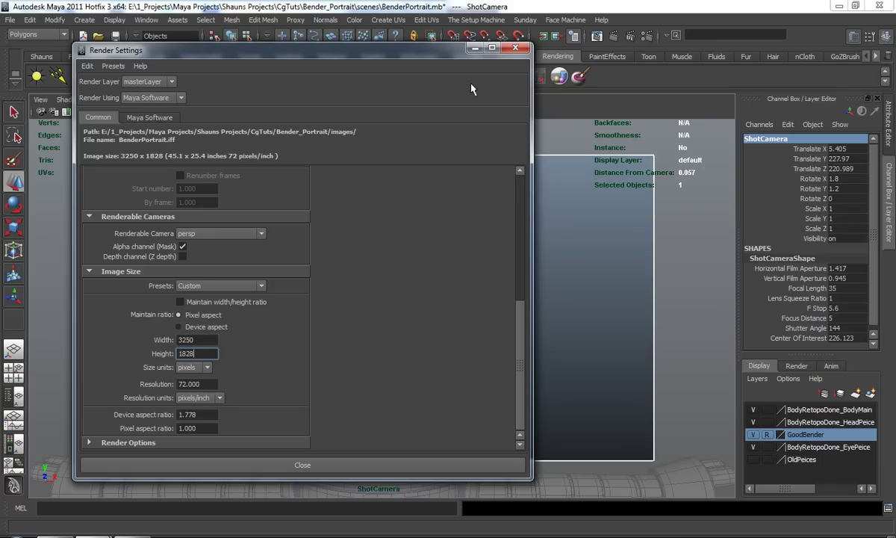
pyautogui.click(515, 48)
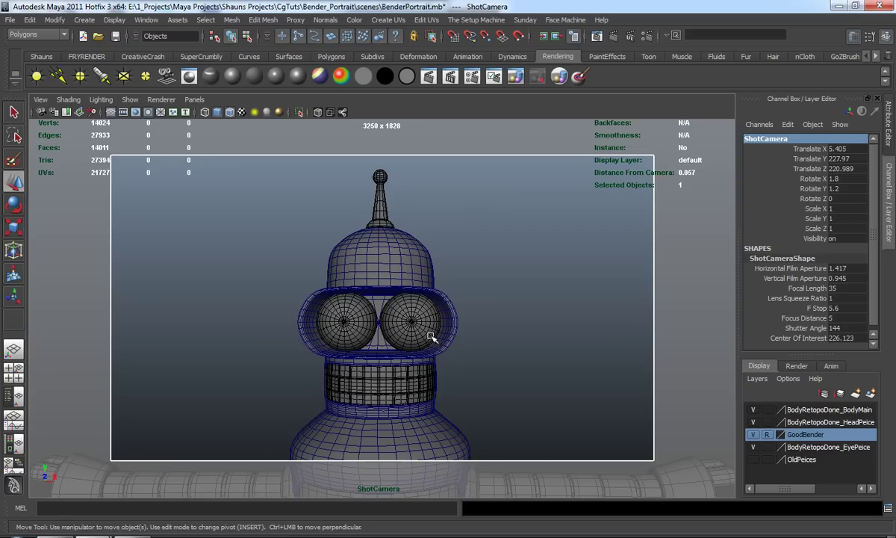
# - Reposition ShotCamera to view the robot's head slightly from below and one side, and check the framing without wireframe on shaded
pyautogui.keyDown('alt'); pyautogui.moveTo(431, 338); pyautogui.dragTo(430, 333, button='middle'); pyautogui.keyUp('alt')
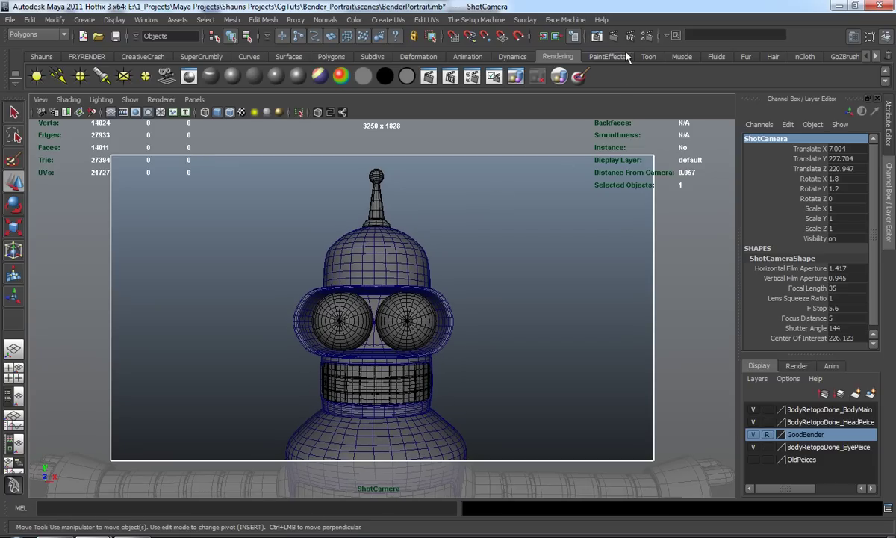
pyautogui.keyDown('alt'); pyautogui.moveTo(456, 244); pyautogui.dragTo(445, 234, button='middle'); pyautogui.keyUp('alt')
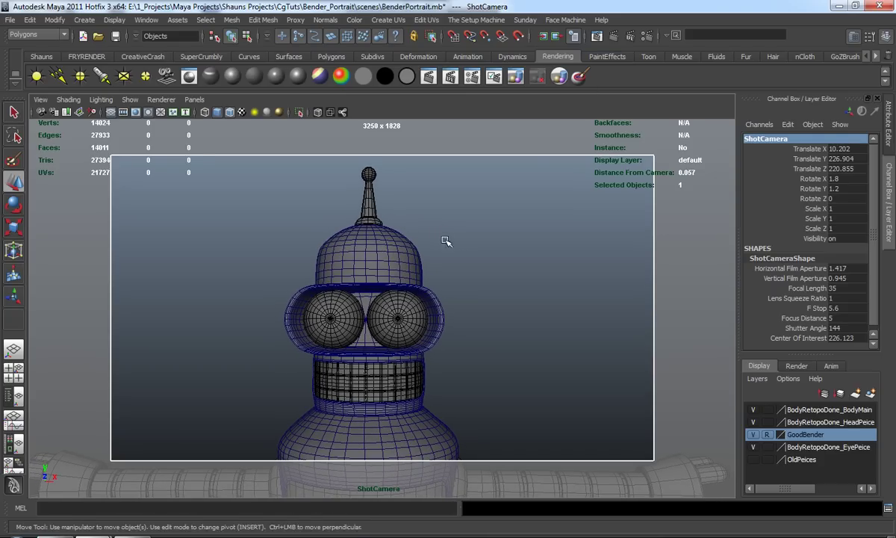
pyautogui.moveTo(445, 248)
pyautogui.keyDown('alt'); pyautogui.mouseDown()
pyautogui.moveTo(415, 266)
pyautogui.moveTo(432, 262)
pyautogui.mouseUp(); pyautogui.keyUp('alt')
pyautogui.keyDown('alt'); pyautogui.moveTo(433, 262); pyautogui.dragTo(460, 263, button='middle'); pyautogui.keyUp('alt')
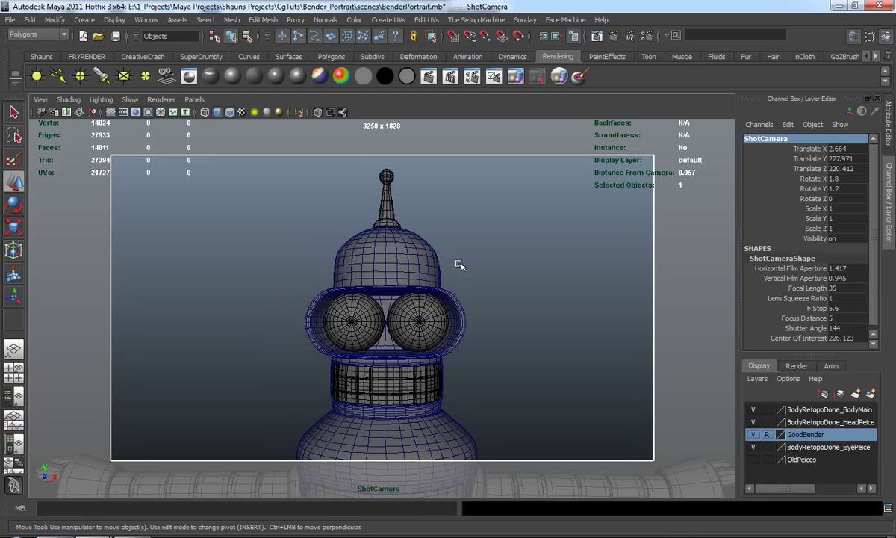
pyautogui.keyDown('alt'); pyautogui.moveTo(459, 263); pyautogui.dragTo(458, 261); pyautogui.keyUp('alt')
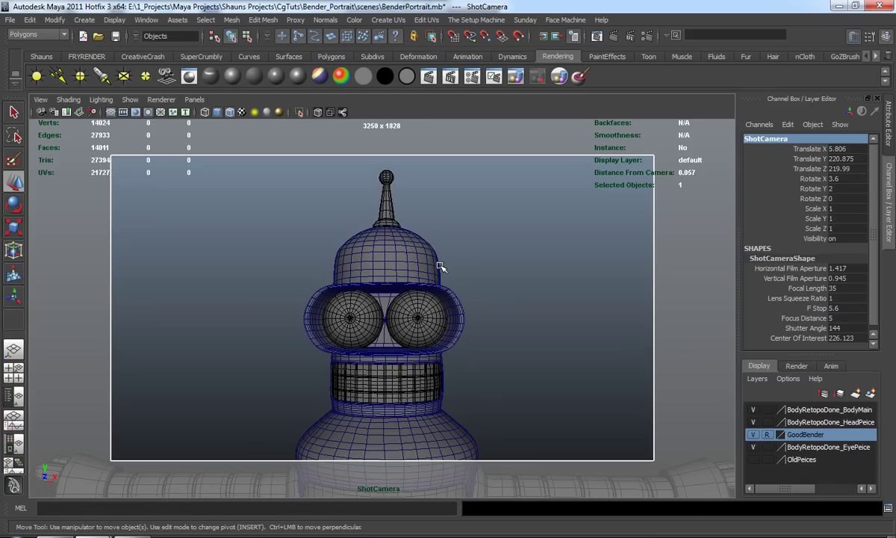
pyautogui.keyDown('alt'); pyautogui.moveTo(439, 266); pyautogui.dragTo(424, 266); pyautogui.keyUp('alt')
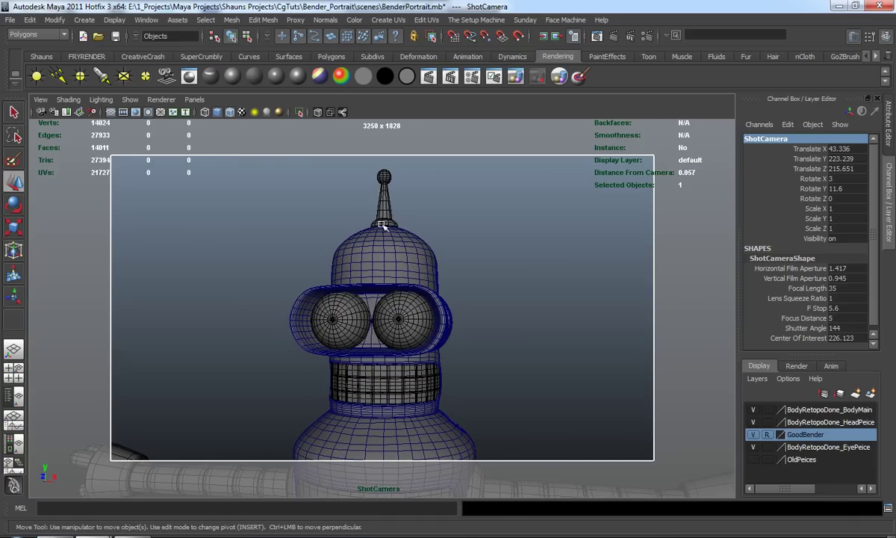
pyautogui.click(231, 113)
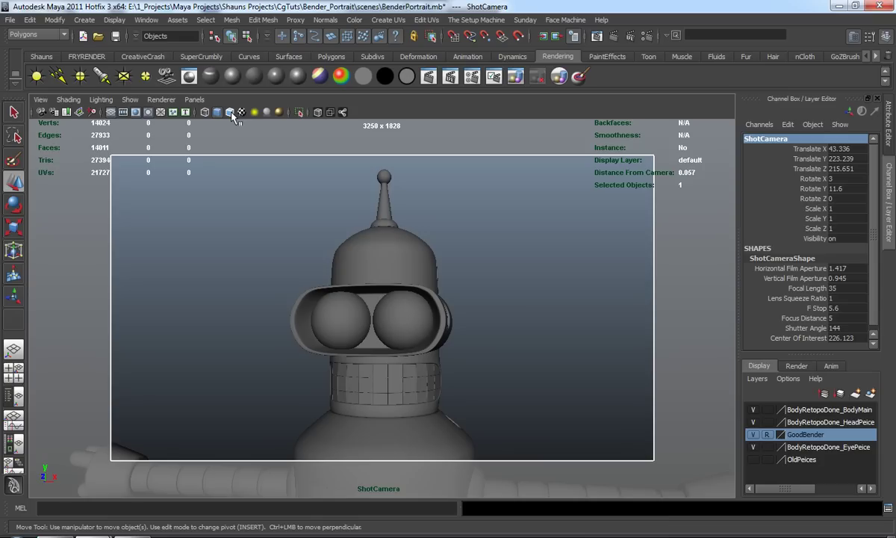
pyautogui.click(230, 113)
# - Inspect the robot from other angles in the persp view, and return to the ShotCamera view
pyautogui.click(196, 99)
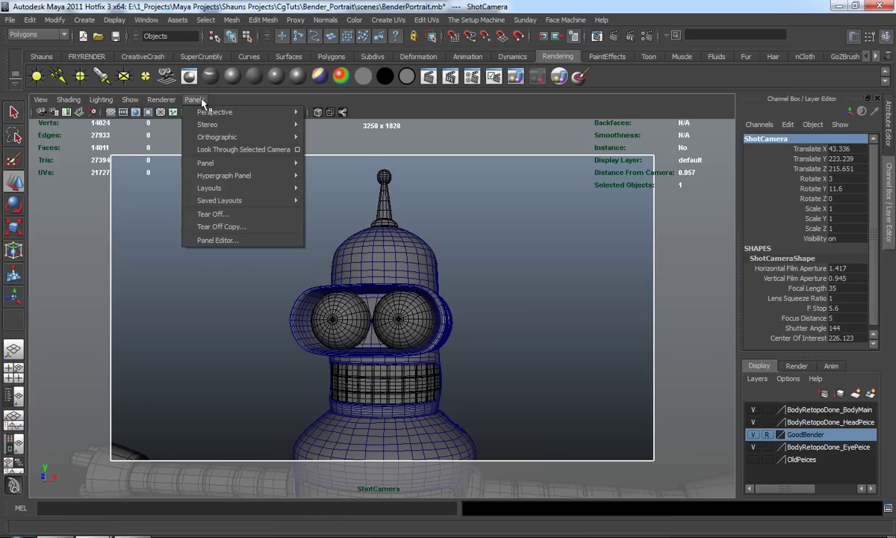
pyautogui.moveTo(246, 112)
pyautogui.click(325, 126)
pyautogui.keyDown('alt'); pyautogui.moveTo(295, 131); pyautogui.dragTo(186, 306); pyautogui.keyUp('alt')
pyautogui.press('w')
pyautogui.click(270, 316)
pyautogui.keyDown('alt'); pyautogui.moveTo(271, 316); pyautogui.dragTo(130, 254); pyautogui.keyUp('alt')
pyautogui.click(124, 246)
pyautogui.keyDown('alt'); pyautogui.moveTo(174, 287); pyautogui.dragTo(289, 304); pyautogui.keyUp('alt')
pyautogui.click(252, 334)
pyautogui.keyDown('alt'); pyautogui.moveTo(253, 334); pyautogui.dragTo(389, 304); pyautogui.keyUp('alt')
pyautogui.click(195, 99)
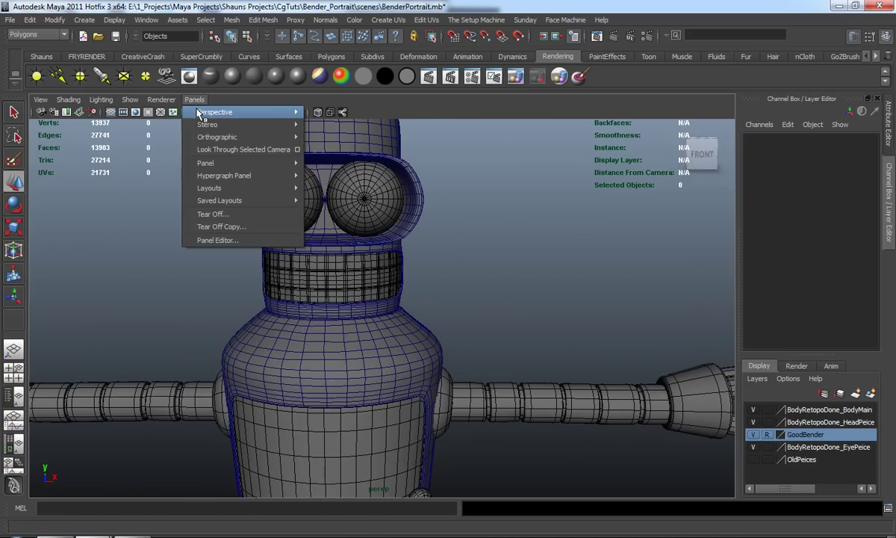
pyautogui.moveTo(199, 112)
pyautogui.click(329, 113)
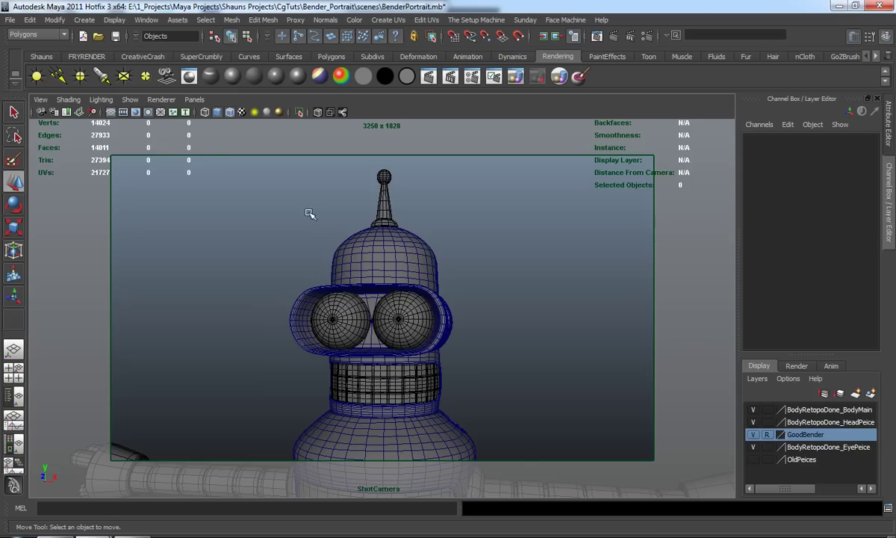
# - Switch to the persp view and bring up the round hole in the side of the robot's head
pyautogui.click(193, 99)
pyautogui.moveTo(224, 112)
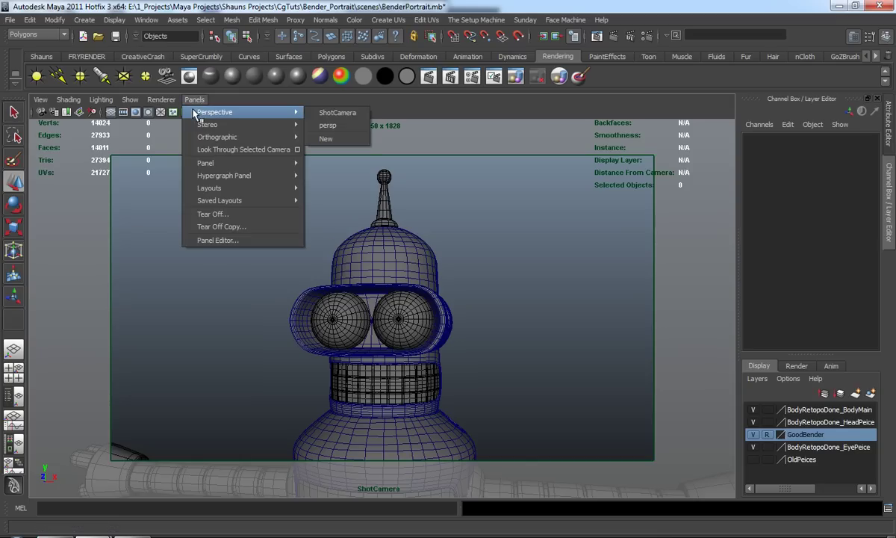
pyautogui.click(321, 125)
pyautogui.keyDown('alt'); pyautogui.moveTo(319, 125); pyautogui.dragTo(356, 283); pyautogui.keyUp('alt')
pyautogui.keyDown('alt'); pyautogui.moveTo(355, 284); pyautogui.dragTo(304, 321, button='middle'); pyautogui.keyUp('alt')
pyautogui.scroll(5, 304, 321)
pyautogui.keyDown('alt'); pyautogui.moveTo(304, 322); pyautogui.dragTo(332, 270); pyautogui.keyUp('alt')
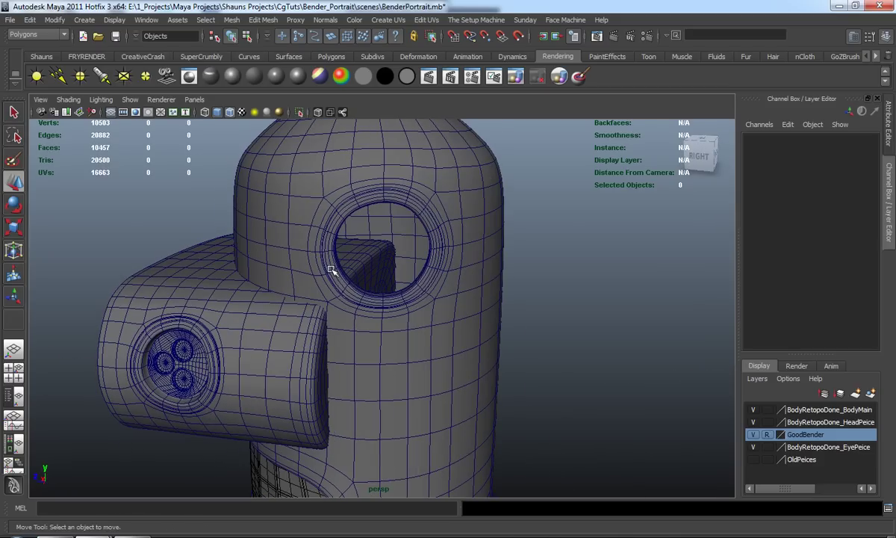
pyautogui.keyDown('alt'); pyautogui.moveTo(361, 229); pyautogui.dragTo(409, 244); pyautogui.keyUp('alt')
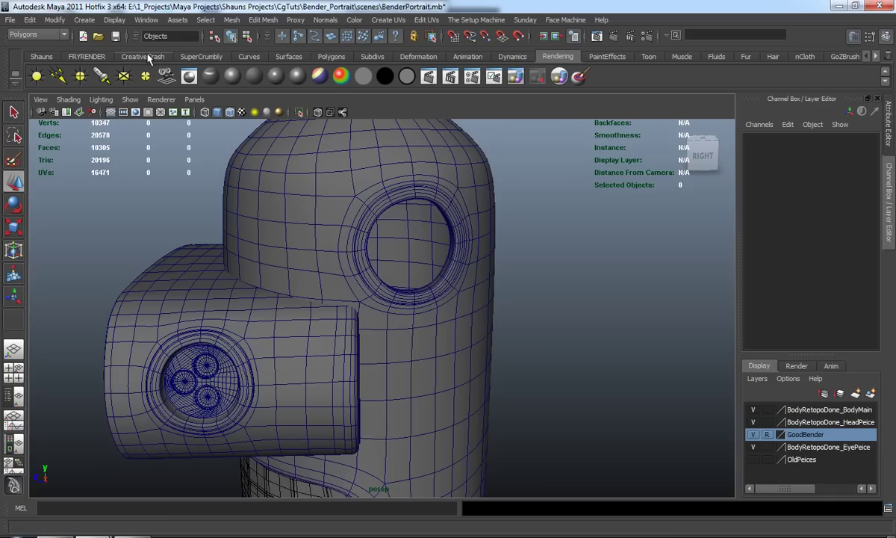
# - Draw a polygon cylinder from the side view over the head's round hole, with radius about 7.4 and height about 22.4
pyautogui.click(331, 57)
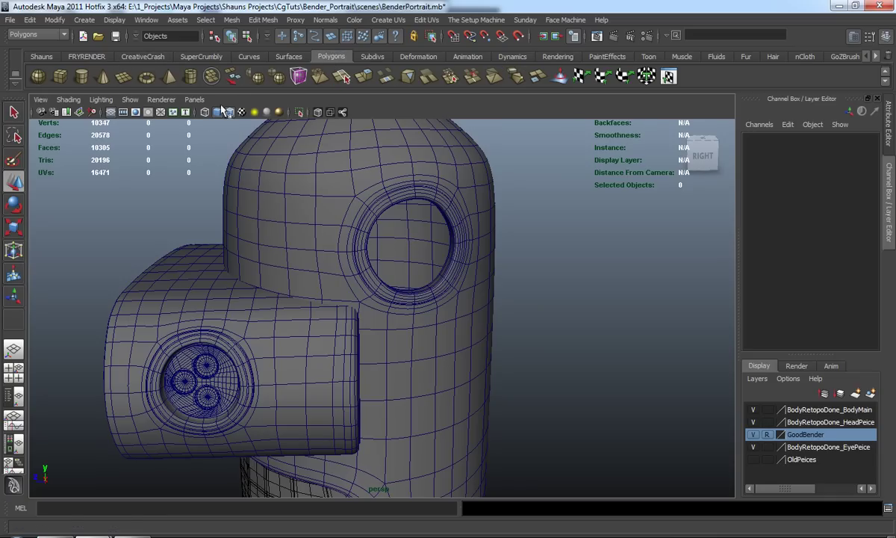
pyautogui.click(81, 75)
pyautogui.press('space')
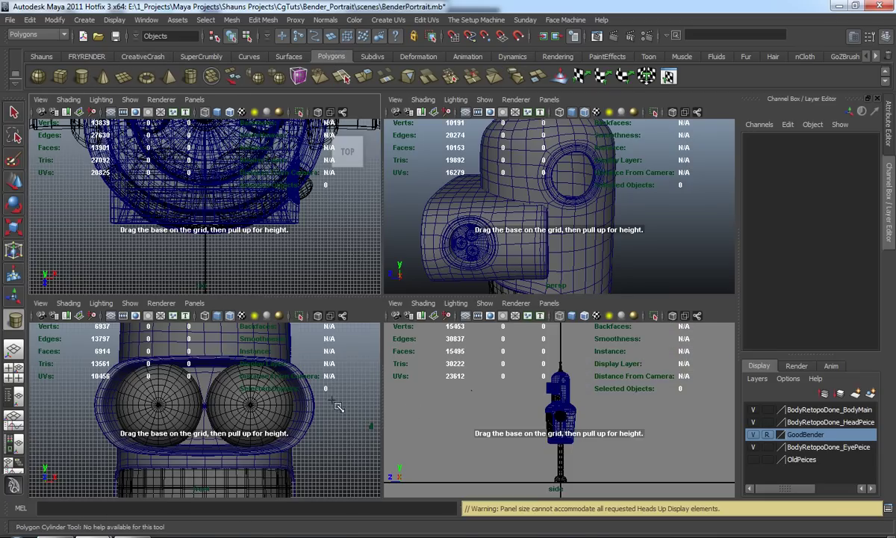
pyautogui.press('space')
pyautogui.scroll(5, 513, 374)
pyautogui.keyDown('alt'); pyautogui.moveTo(462, 243); pyautogui.dragTo(454, 237, button='middle'); pyautogui.keyUp('alt')
pyautogui.scroll(8, 456, 343)
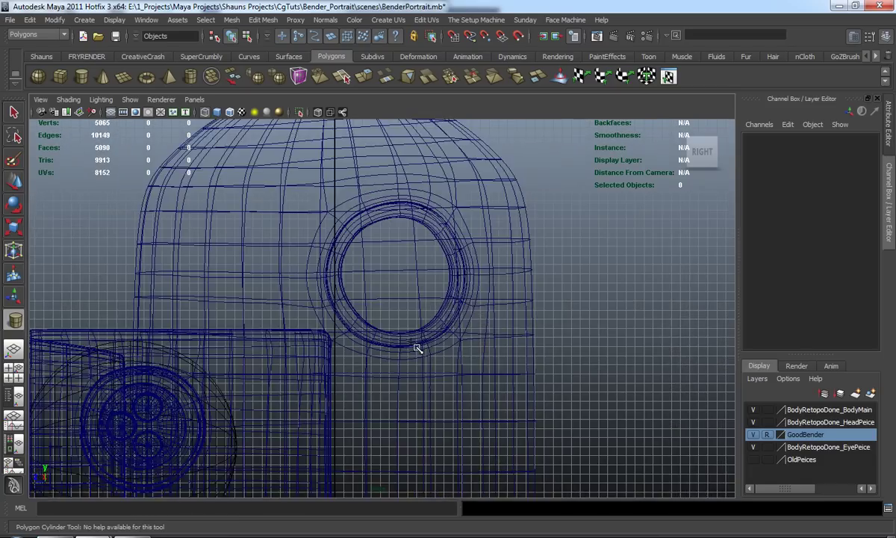
pyautogui.keyDown('alt'); pyautogui.moveTo(418, 348); pyautogui.dragTo(408, 370, button='middle'); pyautogui.keyUp('alt')
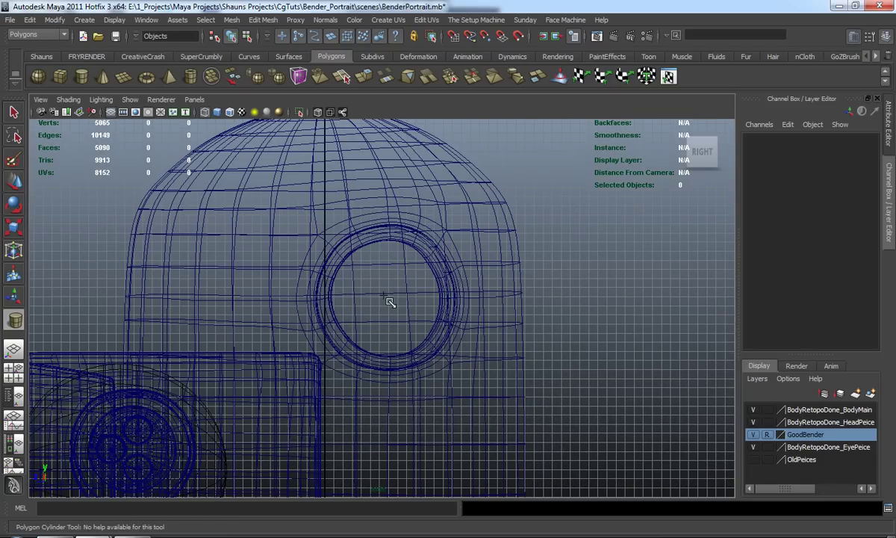
pyautogui.moveTo(389, 299); pyautogui.dragTo(450, 342)
pyautogui.press('space')
pyautogui.press('space')
pyautogui.moveTo(463, 275); pyautogui.dragTo(631, 325)
pyautogui.press('w')
pyautogui.keyDown('alt'); pyautogui.moveTo(631, 325); pyautogui.dragTo(627, 321); pyautogui.keyUp('alt')
# - Set the cylinder's Subdivisions Axis to 8
pyautogui.click(766, 280)
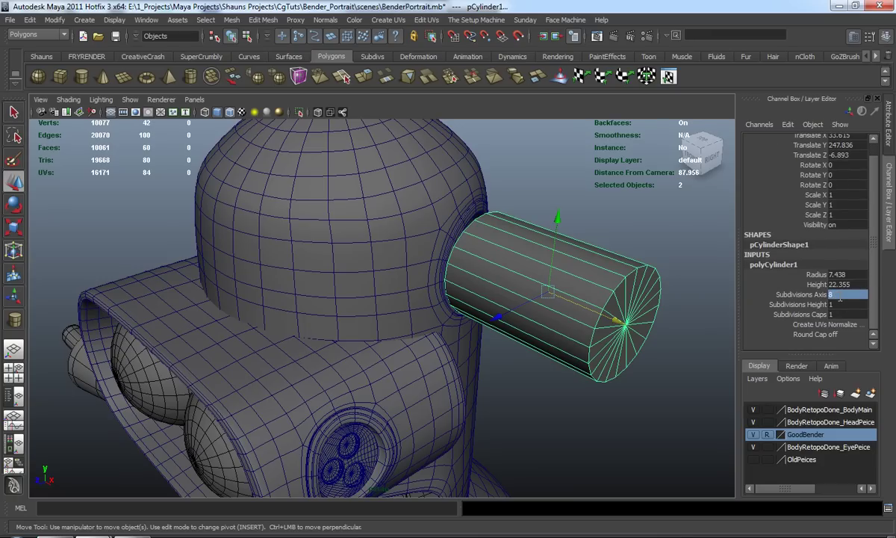
pyautogui.write('8')
pyautogui.press('Return')
pyautogui.keyDown('alt'); pyautogui.moveTo(524, 262); pyautogui.dragTo(521, 281); pyautogui.keyUp('alt')
pyautogui.keyDown('alt'); pyautogui.moveTo(521, 281); pyautogui.dragTo(495, 301, button='middle'); pyautogui.keyUp('alt')
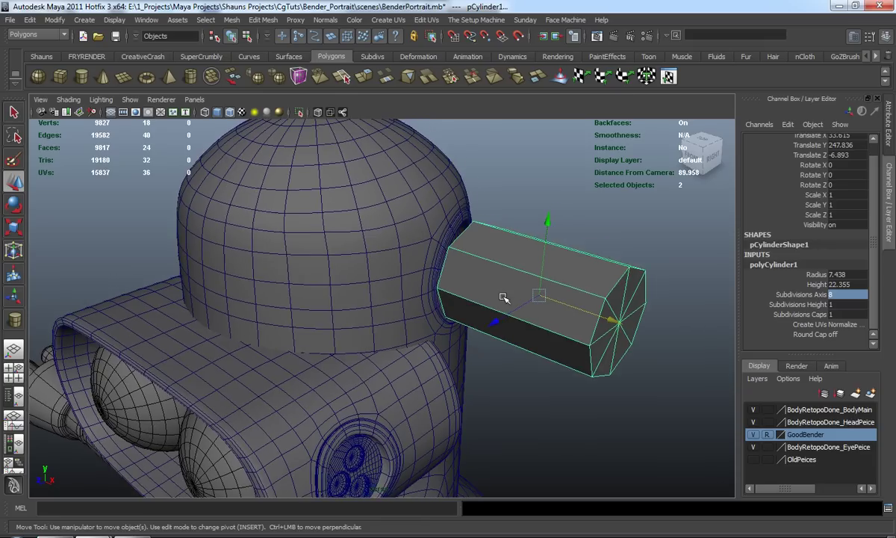
# - Increase the cylinder's Subdivisions Height to split it into many narrow segments along its length, and deselect it
pyautogui.press('e')
pyautogui.keyDown('alt'); pyautogui.moveTo(539, 313); pyautogui.dragTo(556, 249); pyautogui.keyUp('alt')
pyautogui.moveTo(556, 249); pyautogui.dragTo(524, 232, button='right')
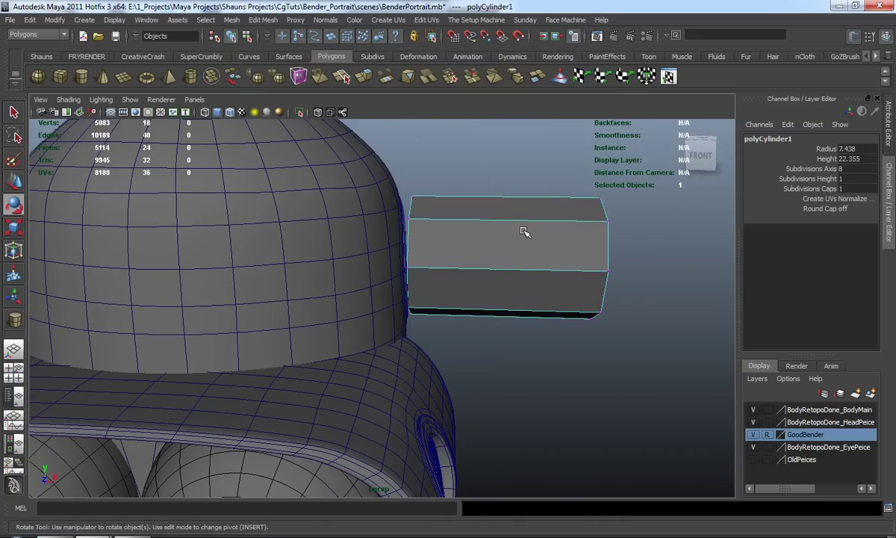
pyautogui.keyDown('alt'); pyautogui.moveTo(524, 232); pyautogui.dragTo(534, 166); pyautogui.keyUp('alt')
pyautogui.moveTo(542, 239); pyautogui.dragTo(570, 223, button='right')
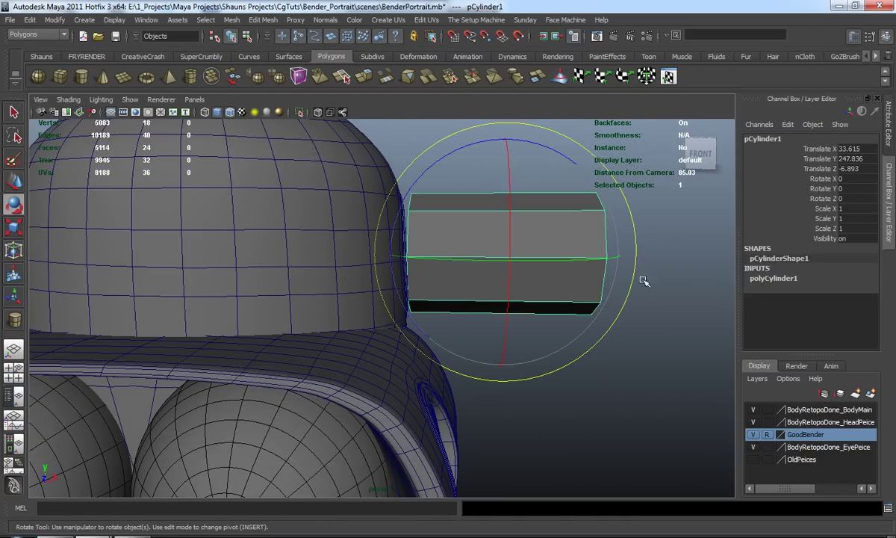
pyautogui.keyDown('alt'); pyautogui.moveTo(644, 280); pyautogui.dragTo(717, 293); pyautogui.keyUp('alt')
pyautogui.click(773, 279)
pyautogui.click(812, 305)
pyautogui.moveTo(657, 304); pyautogui.dragTo(703, 307, button='middle')
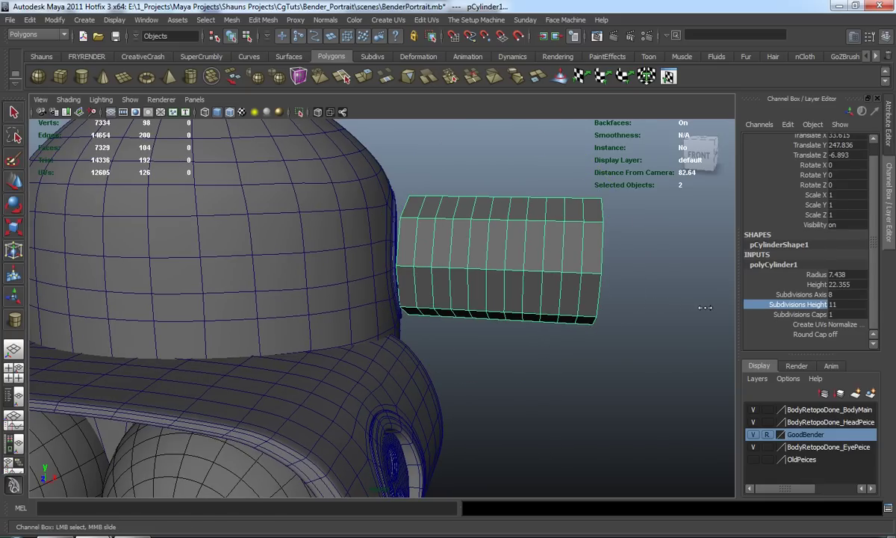
pyautogui.keyDown('alt'); pyautogui.moveTo(527, 303); pyautogui.dragTo(546, 299); pyautogui.keyUp('alt')
pyautogui.moveTo(546, 299); pyautogui.dragTo(583, 300, button='middle')
pyautogui.keyDown('alt'); pyautogui.moveTo(569, 300); pyautogui.dragTo(592, 306); pyautogui.keyUp('alt')
pyautogui.click(632, 302)
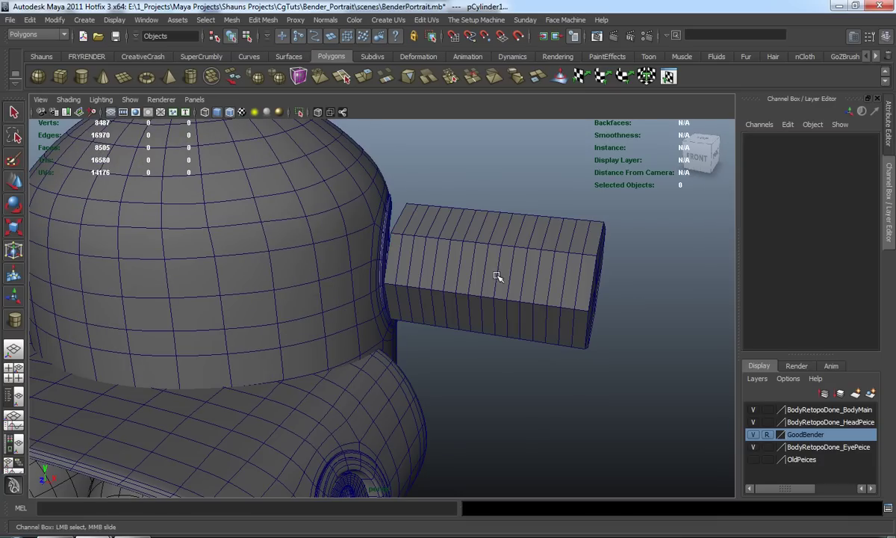
pyautogui.keyDown('alt'); pyautogui.moveTo(498, 263); pyautogui.dragTo(452, 256); pyautogui.keyUp('alt')
pyautogui.keyDown('alt'); pyautogui.moveTo(451, 256); pyautogui.dragTo(427, 296, button='middle'); pyautogui.keyUp('alt')
pyautogui.scroll(5, 427, 296)
pyautogui.keyDown('alt'); pyautogui.moveTo(428, 295); pyautogui.dragTo(418, 282); pyautogui.keyUp('alt')
pyautogui.rightClick(397, 257)
pyautogui.moveTo(398, 257); pyautogui.dragTo(395, 273, button='right')
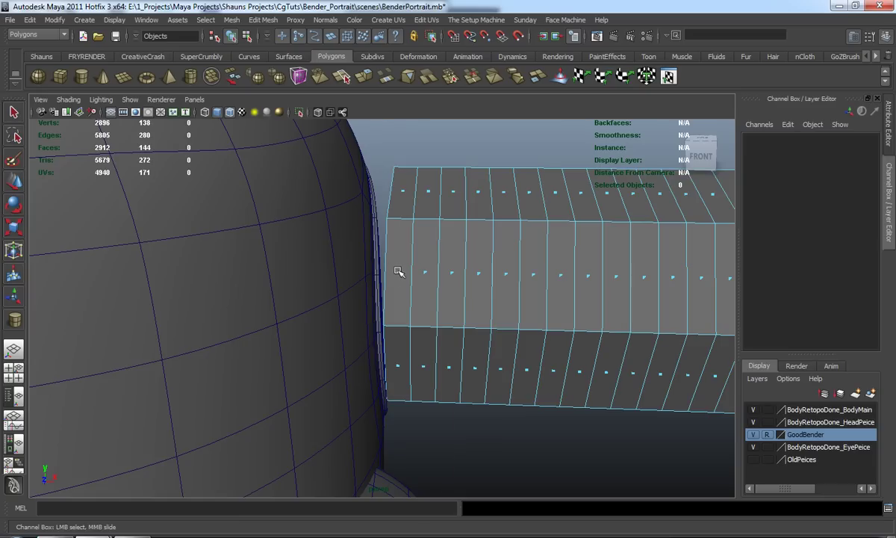
pyautogui.click(398, 272)
pyautogui.keyDown('shift'); pyautogui.click(403, 191); pyautogui.keyUp('shift')
pyautogui.keyDown('alt'); pyautogui.moveTo(473, 263); pyautogui.dragTo(453, 281, button='middle'); pyautogui.keyUp('alt')
pyautogui.press('w')
pyautogui.click(453, 173)
pyautogui.moveTo(463, 210); pyautogui.dragTo(516, 194, button='right')
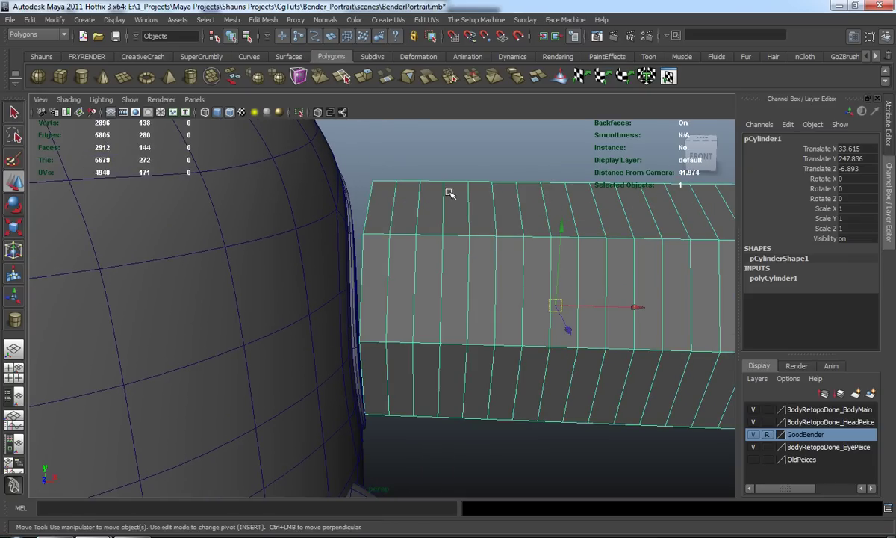
# - Select the cylinder's first, third and fifth complete face rings, counting from the head
pyautogui.click(42, 56)
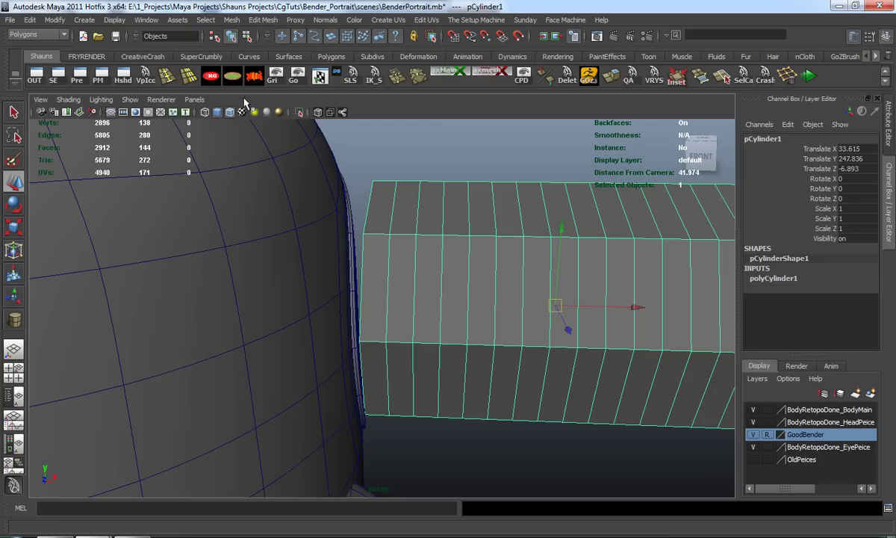
pyautogui.click(394, 186)
pyautogui.moveTo(451, 226); pyautogui.dragTo(452, 254, button='right')
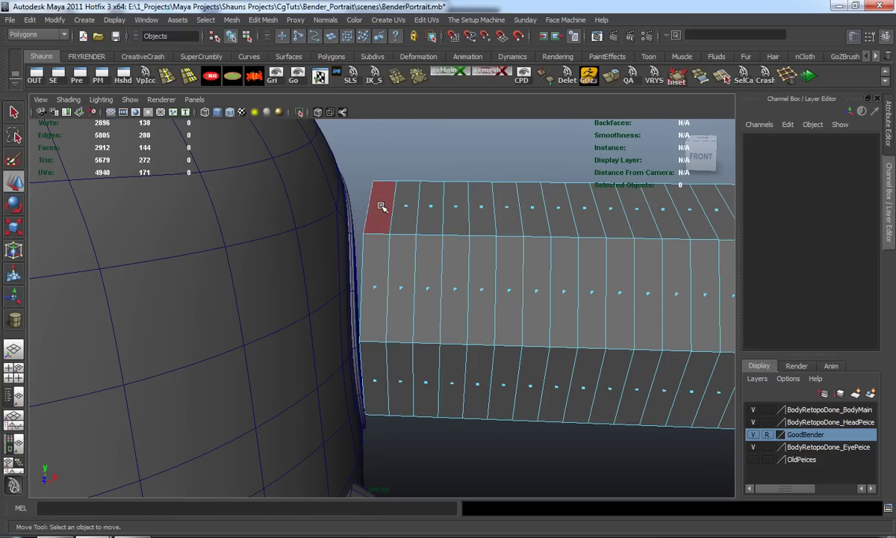
pyautogui.click(381, 206)
pyautogui.keyDown('shift'); pyautogui.doubleClick(374, 286); pyautogui.keyUp('shift')
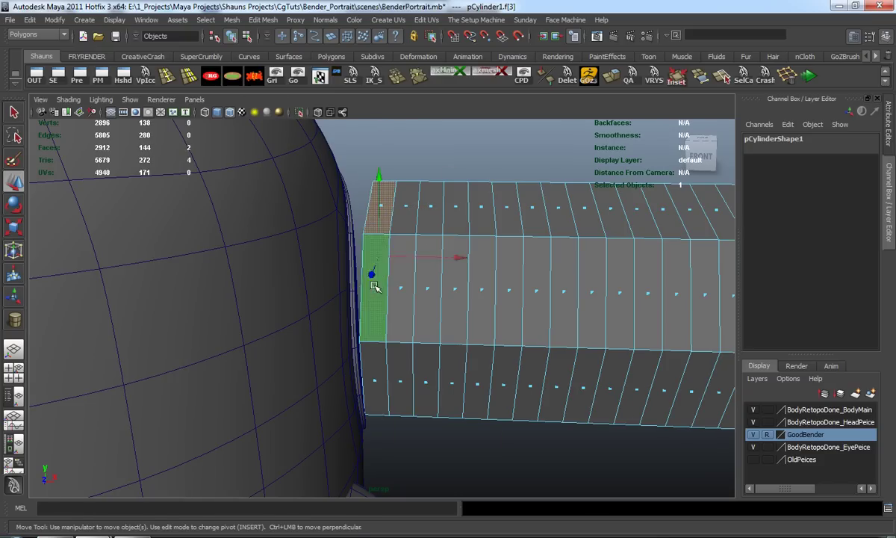
pyautogui.keyDown('shift'); pyautogui.click(425, 297); pyautogui.keyUp('shift')
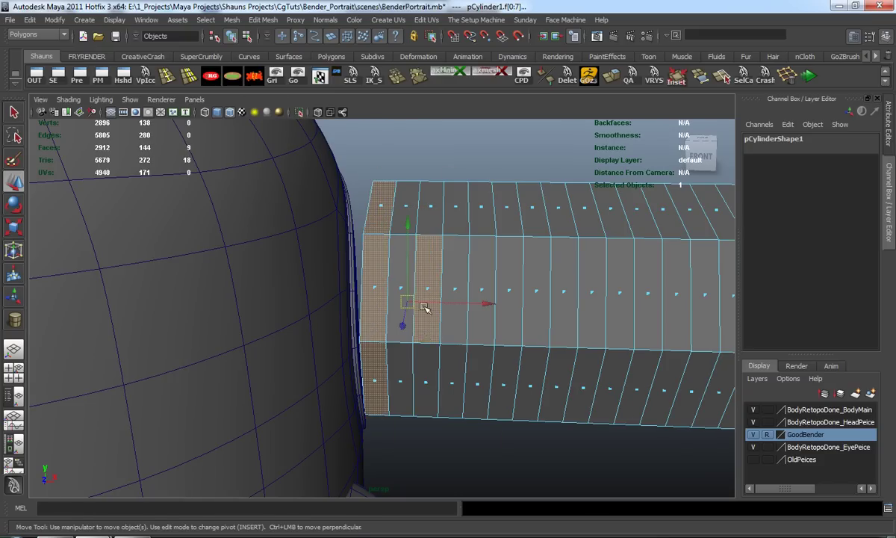
pyautogui.keyDown('shift'); pyautogui.doubleClick(424, 383); pyautogui.keyUp('shift')
pyautogui.keyDown('shift'); pyautogui.click(480, 303); pyautogui.keyUp('shift')
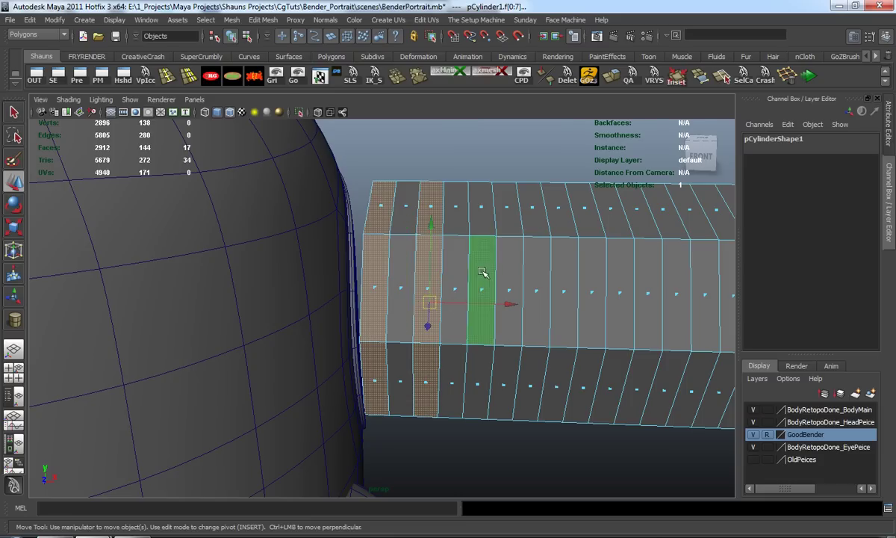
pyautogui.keyDown('shift'); pyautogui.doubleClick(480, 208); pyautogui.keyUp('shift')
# - Add every other remaining face ring, from the seventh to the fifteenth, to the selection along the cylinder
pyautogui.keyDown('alt'); pyautogui.moveTo(480, 208); pyautogui.dragTo(449, 277); pyautogui.keyUp('alt')
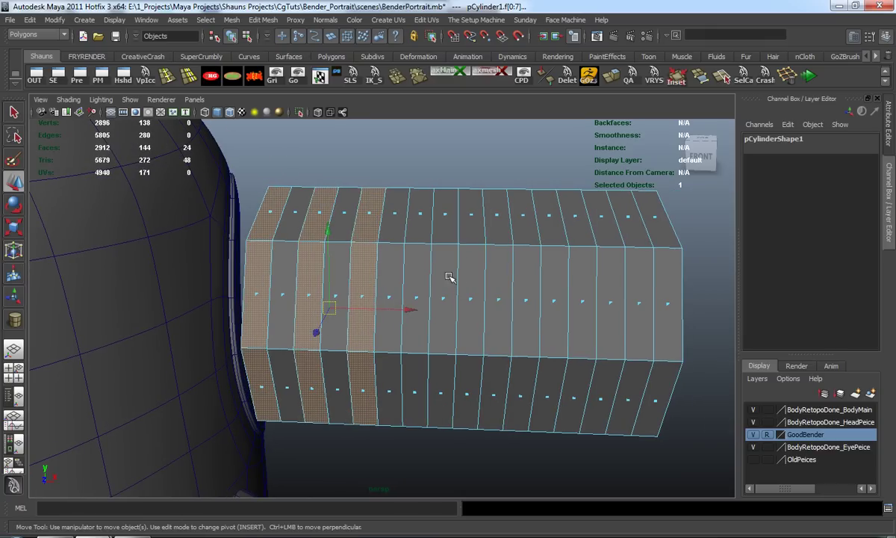
pyautogui.keyDown('shift'); pyautogui.click(420, 215); pyautogui.keyUp('shift')
pyautogui.keyDown('shift'); pyautogui.doubleClick(419, 296); pyautogui.keyUp('shift')
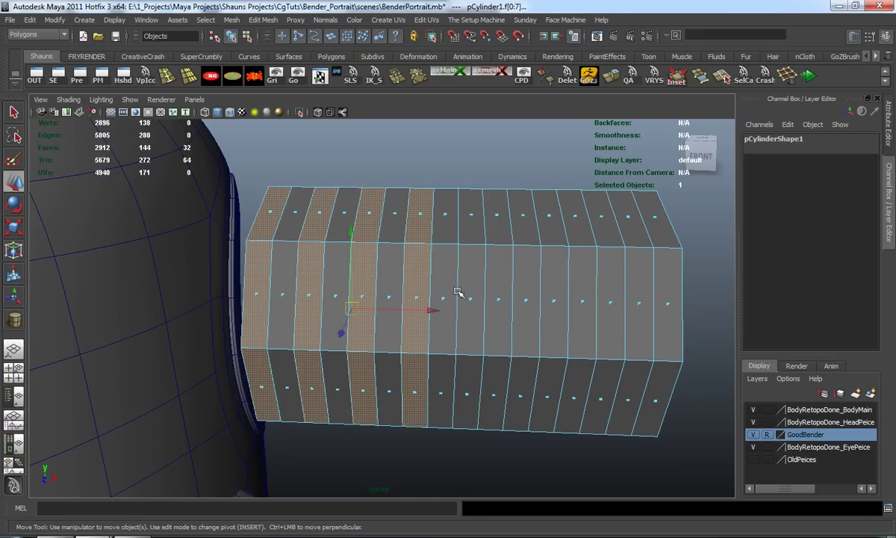
pyautogui.keyDown('shift'); pyautogui.click(472, 298); pyautogui.keyUp('shift')
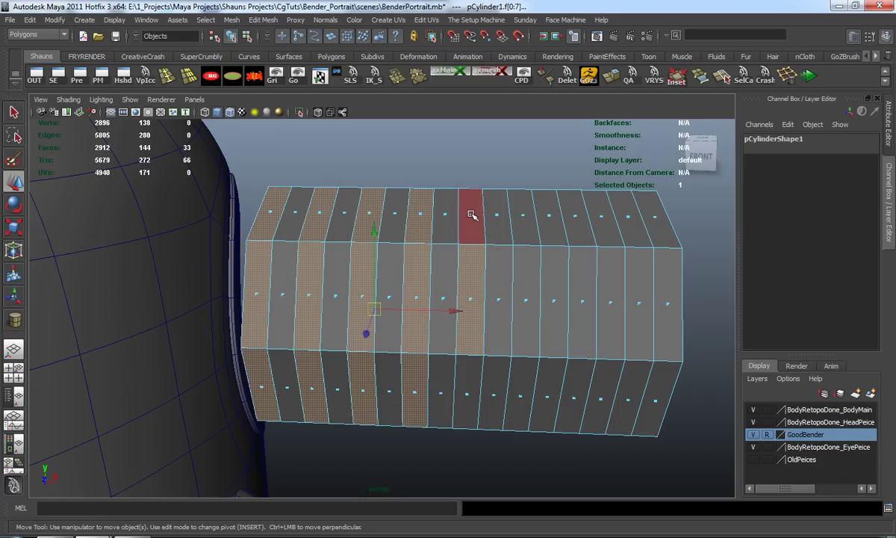
pyautogui.keyDown('shift'); pyautogui.doubleClick(470, 215); pyautogui.keyUp('shift')
pyautogui.keyDown('shift'); pyautogui.click(522, 215); pyautogui.keyUp('shift')
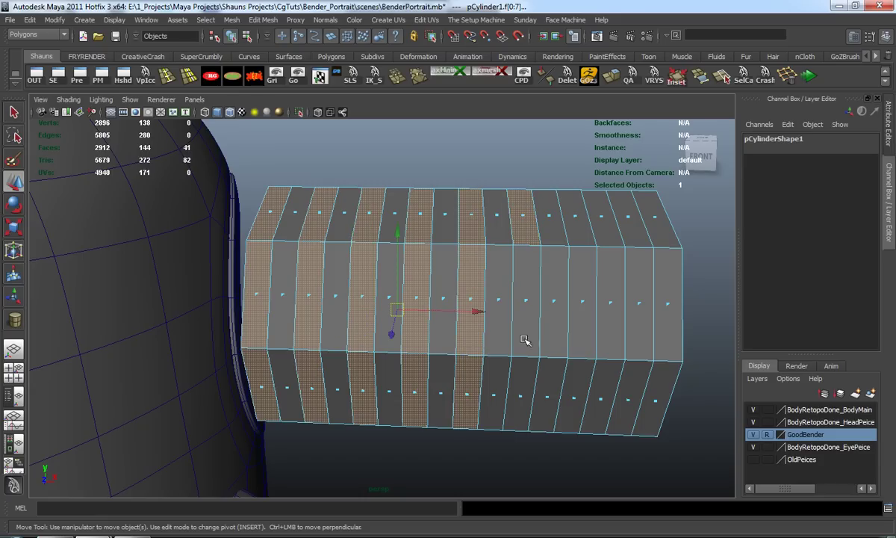
pyautogui.keyDown('shift'); pyautogui.doubleClick(525, 301); pyautogui.keyUp('shift')
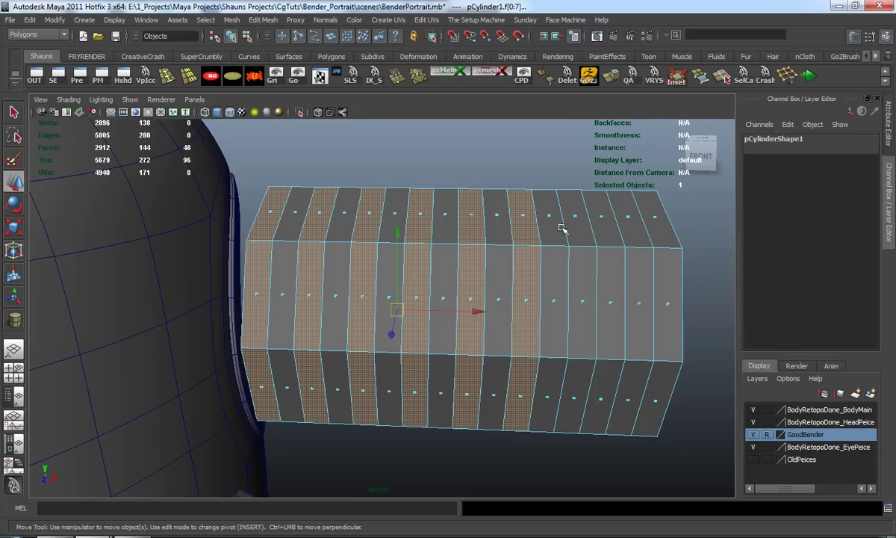
pyautogui.keyDown('shift'); pyautogui.doubleClick(583, 299); pyautogui.keyUp('shift')
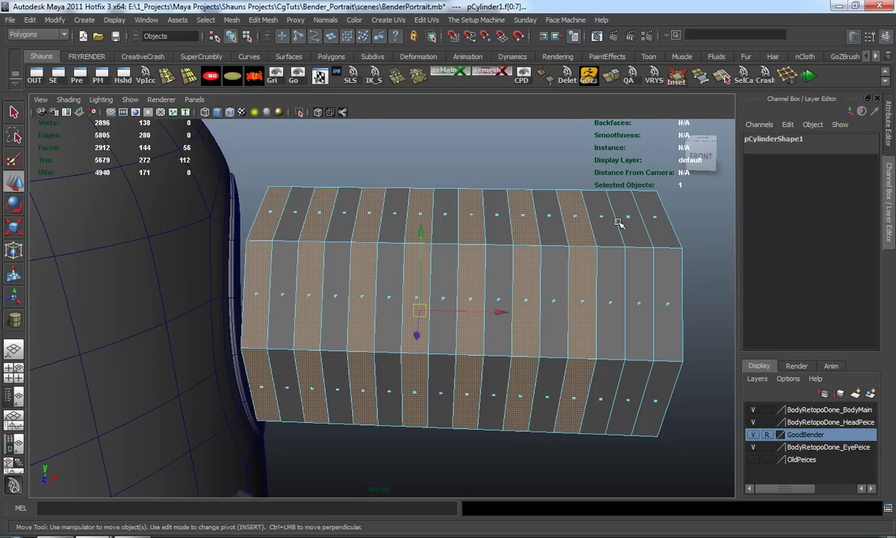
pyautogui.keyDown('shift'); pyautogui.click(628, 217); pyautogui.keyUp('shift')
pyautogui.keyDown('shift'); pyautogui.doubleClick(638, 306); pyautogui.keyUp('shift')
# - Extrude the selected face rings outward with a Local Translate Z of about 0.9 to form raised ridges
pyautogui.keyDown('alt'); pyautogui.moveTo(616, 336); pyautogui.dragTo(507, 345); pyautogui.keyUp('alt')
pyautogui.click(614, 80)
pyautogui.moveTo(587, 334); pyautogui.dragTo(602, 340)
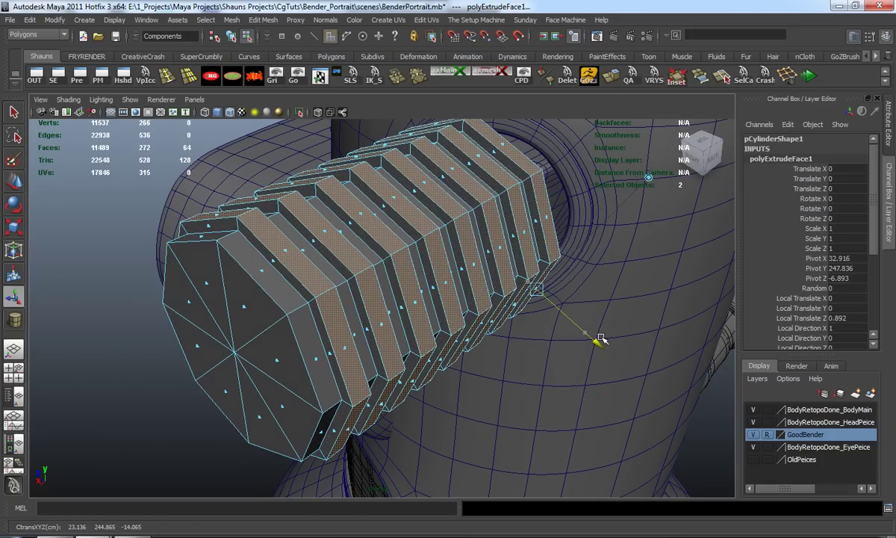
# - Extrude the ridge faces a second time, scaling them narrower and offsetting them slightly outward
pyautogui.press('g')
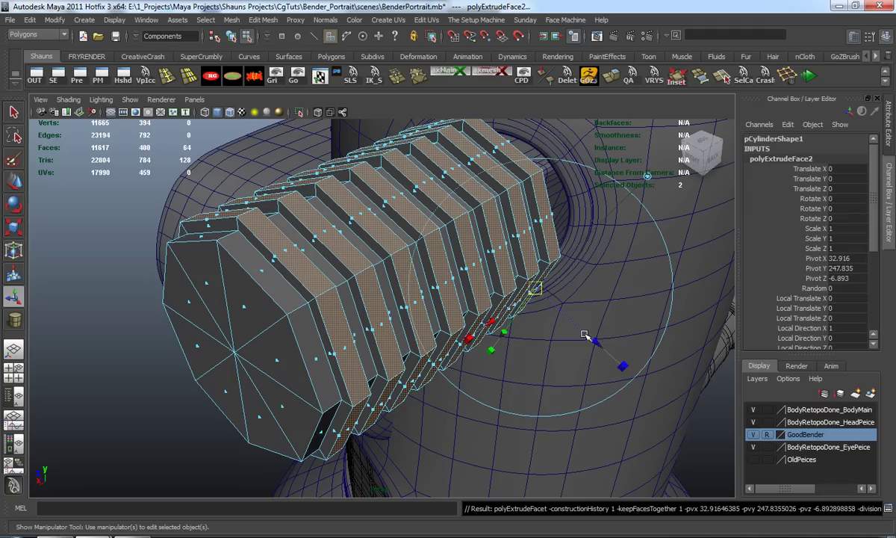
pyautogui.moveTo(469, 340); pyautogui.dragTo(514, 329)
pyautogui.moveTo(589, 338)
pyautogui.mouseDown()
pyautogui.moveTo(577, 364)
pyautogui.moveTo(596, 342)
pyautogui.mouseUp()
# - Display the ridged cylinder as a smoothed mesh and return it to object selection, with nothing selected
pyautogui.press('3')
pyautogui.click(107, 334)
pyautogui.moveTo(264, 287); pyautogui.dragTo(320, 273, button='right')
pyautogui.scroll(-6, 274, 327)
pyautogui.click(275, 327)
pyautogui.keyDown('alt'); pyautogui.moveTo(275, 327); pyautogui.dragTo(469, 298); pyautogui.keyUp('alt')
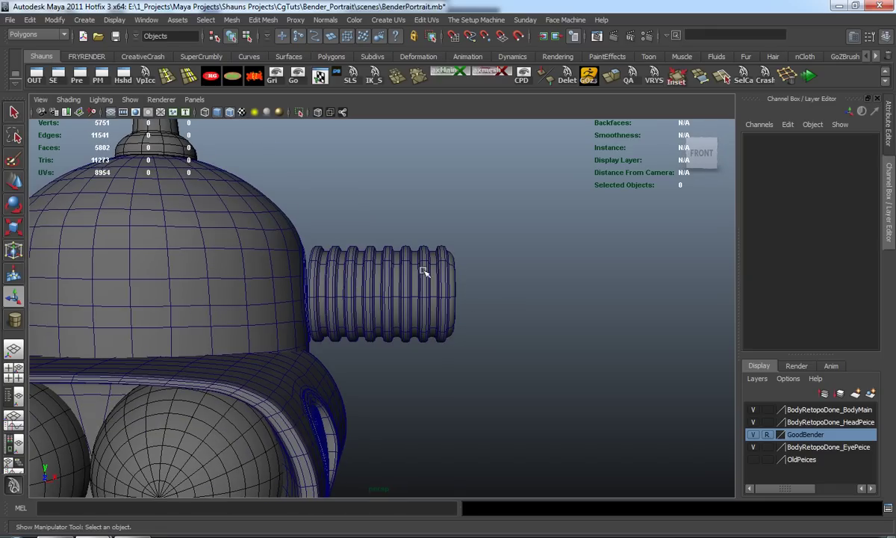
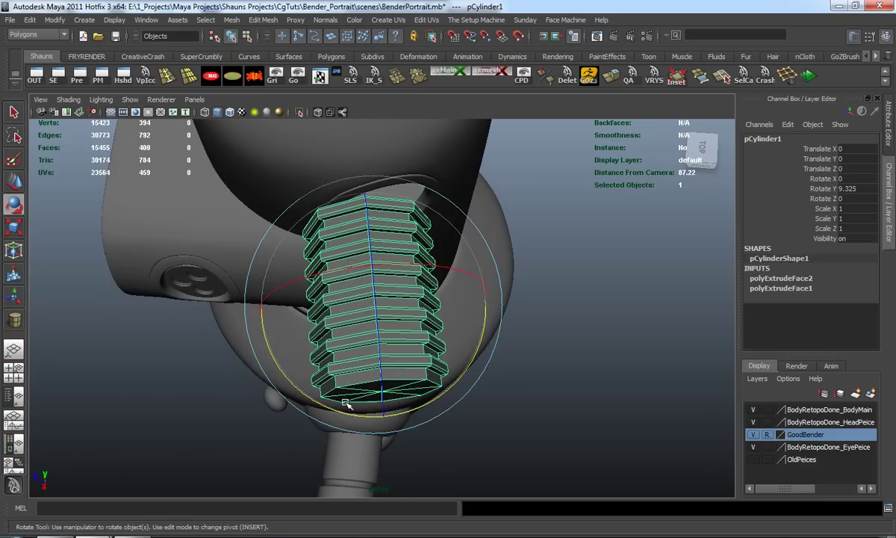
# - Rotate the cylinder to about 14.5 in Y and move it to about X -2.5, Z -3.2 at the head's hole
pyautogui.moveTo(295, 301); pyautogui.dragTo(314, 304)
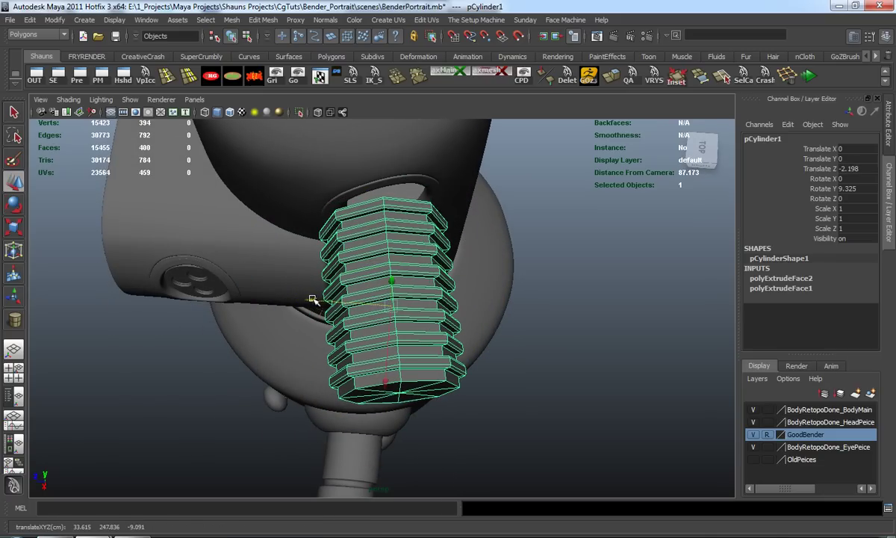
pyautogui.press('e')
pyautogui.moveTo(356, 408); pyautogui.dragTo(371, 379)
pyautogui.press('z')
pyautogui.keyDown('alt'); pyautogui.moveTo(370, 379); pyautogui.dragTo(369, 407); pyautogui.keyUp('alt')
pyautogui.press('w')
pyautogui.moveTo(317, 295); pyautogui.dragTo(322, 293)
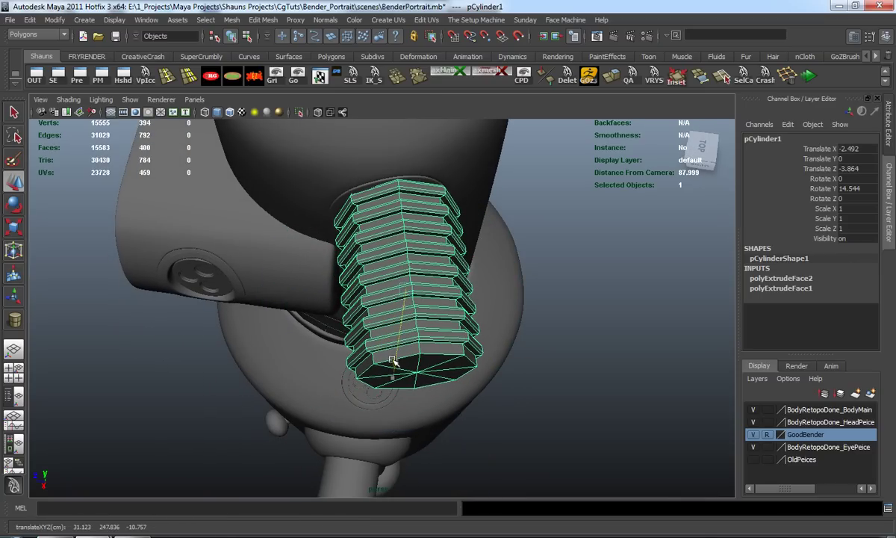
pyautogui.moveTo(333, 287); pyautogui.dragTo(325, 281)
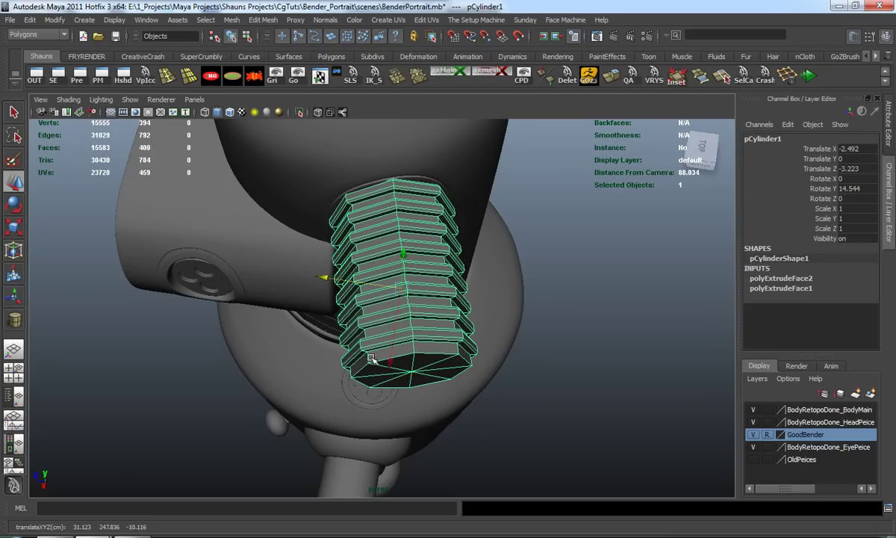
# - Display the cylinder smoothed and shift its pivot along its length to the end that meets the head
pyautogui.press('3')
pyautogui.click(600, 390)
pyautogui.keyDown('alt'); pyautogui.moveTo(478, 385); pyautogui.dragTo(326, 313); pyautogui.keyUp('alt')
pyautogui.click(368, 314)
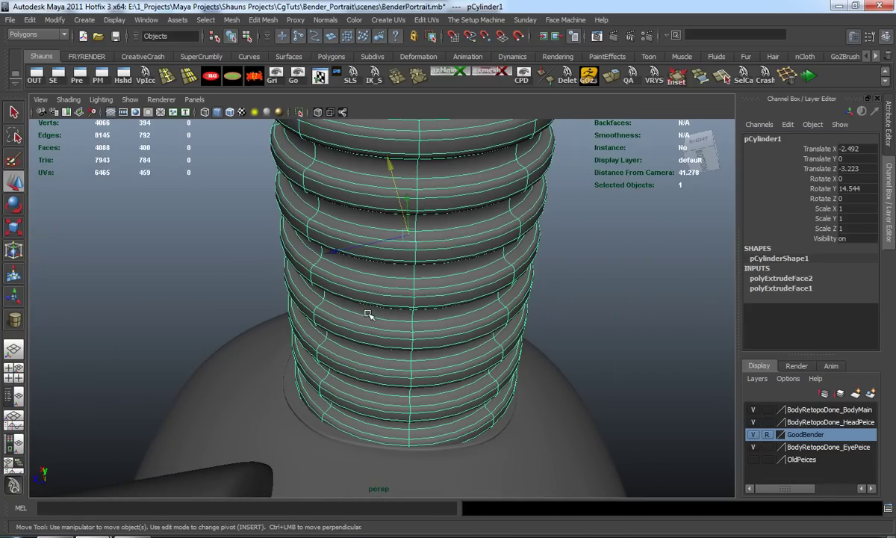
pyautogui.press('e')
pyautogui.keyDown('alt'); pyautogui.moveTo(465, 192); pyautogui.dragTo(296, 339); pyautogui.keyUp('alt')
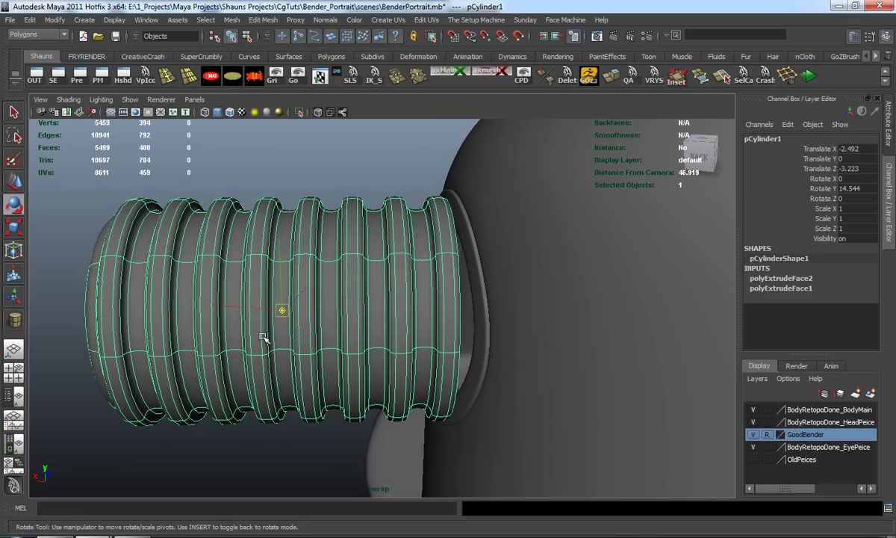
pyautogui.moveTo(224, 304); pyautogui.dragTo(381, 304, button='middle')
# - Rotate the cylinder around its new pivot to about 17.1 in Y and move it to about -2.8 in X
pyautogui.keyDown('alt'); pyautogui.moveTo(376, 314); pyautogui.dragTo(448, 333); pyautogui.keyUp('alt')
pyautogui.keyDown('alt'); pyautogui.moveTo(439, 216); pyautogui.dragTo(369, 338); pyautogui.keyUp('alt')
pyautogui.click(616, 381)
pyautogui.keyDown('alt'); pyautogui.moveTo(617, 381); pyautogui.dragTo(563, 357); pyautogui.keyUp('alt')
pyautogui.hotkey('ctrl', 'z')
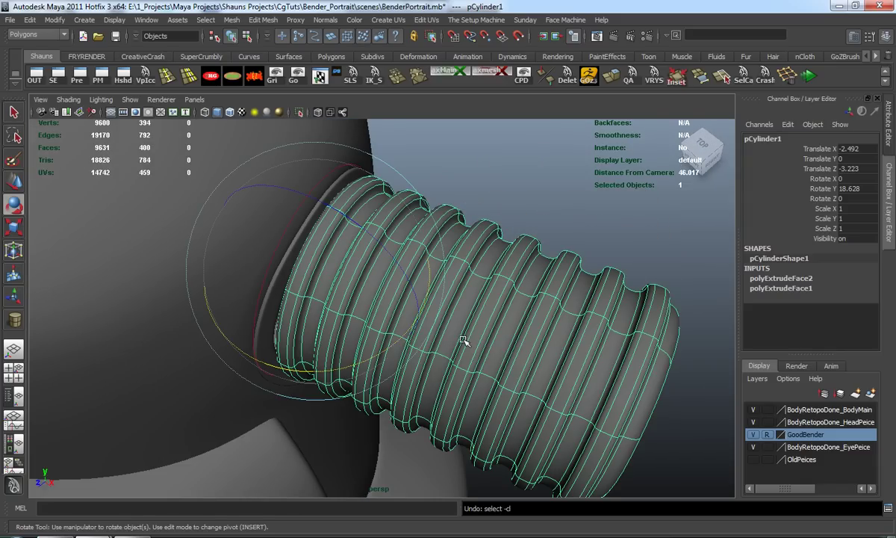
pyautogui.moveTo(385, 352); pyautogui.dragTo(380, 355)
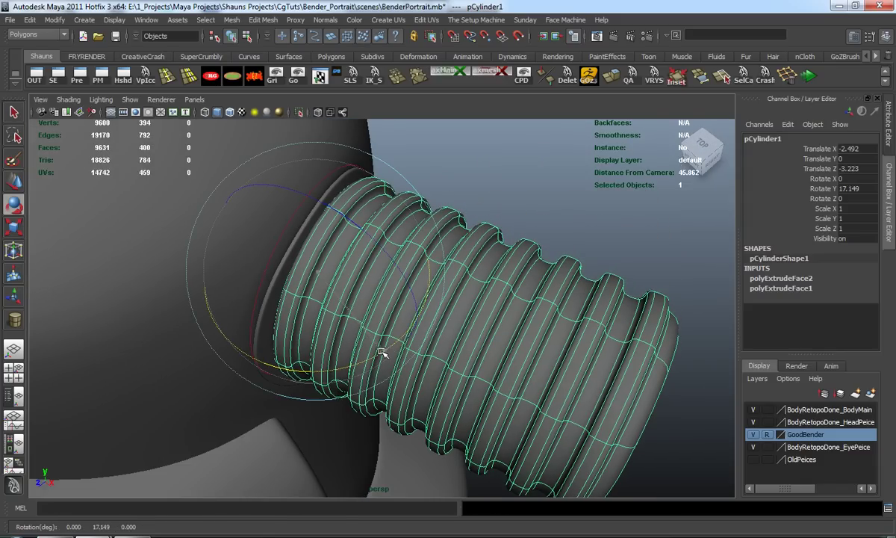
pyautogui.press('w')
pyautogui.moveTo(371, 323); pyautogui.dragTo(60, 336)
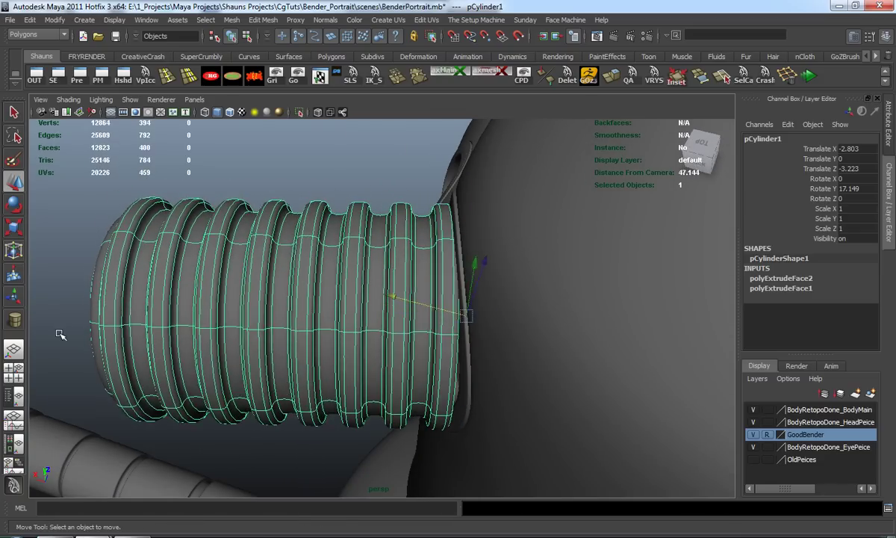
pyautogui.click(59, 336)
# - With the mesh unsmoothed, select six vertices on the back of the first ridge and move them in against the head
pyautogui.moveTo(455, 333); pyautogui.dragTo(410, 349, button='right')
pyautogui.keyDown('alt'); pyautogui.moveTo(409, 349); pyautogui.dragTo(427, 345); pyautogui.keyUp('alt')
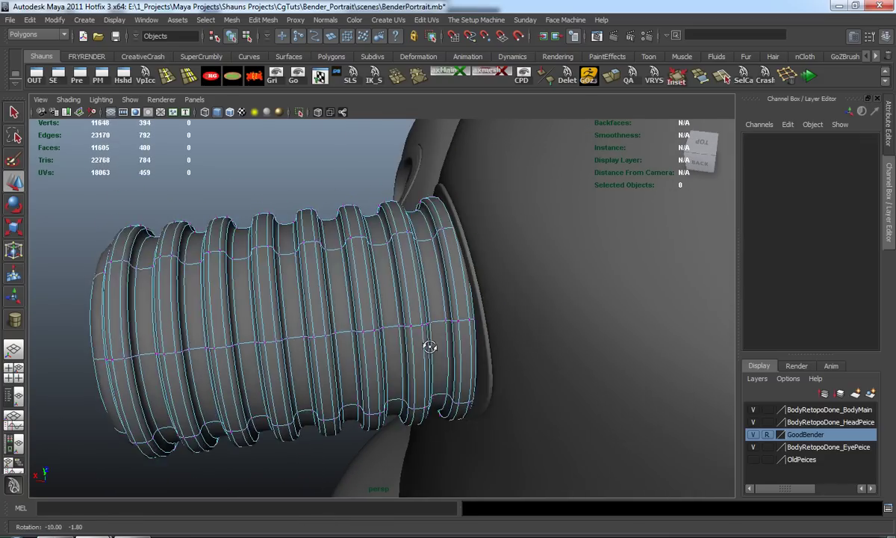
pyautogui.press('1')
pyautogui.moveTo(492, 331); pyautogui.dragTo(494, 332)
pyautogui.keyDown('alt'); pyautogui.moveTo(493, 332); pyautogui.dragTo(457, 345); pyautogui.keyUp('alt')
pyautogui.moveTo(392, 297); pyautogui.dragTo(465, 325)
pyautogui.moveTo(511, 351); pyautogui.dragTo(511, 351)
pyautogui.keyDown('alt'); pyautogui.moveTo(512, 351); pyautogui.dragTo(462, 360); pyautogui.keyUp('alt')
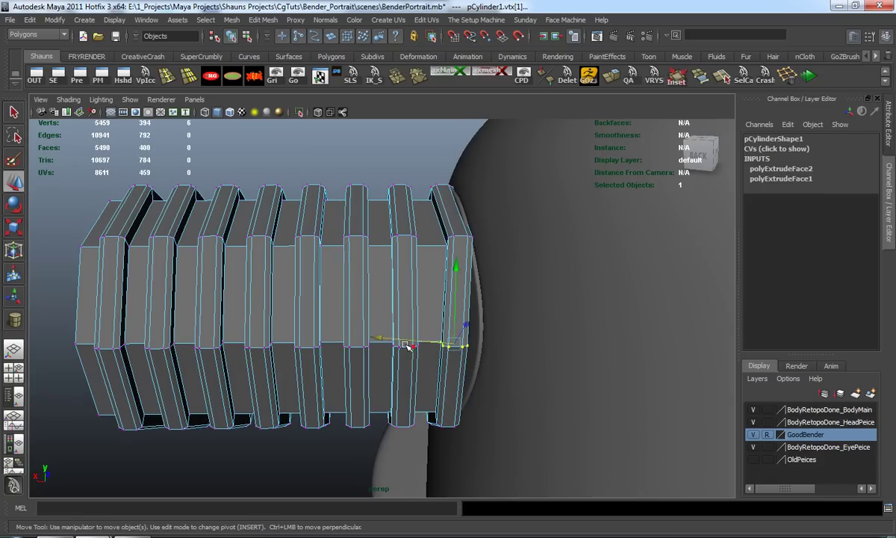
pyautogui.moveTo(389, 338); pyautogui.dragTo(399, 338)
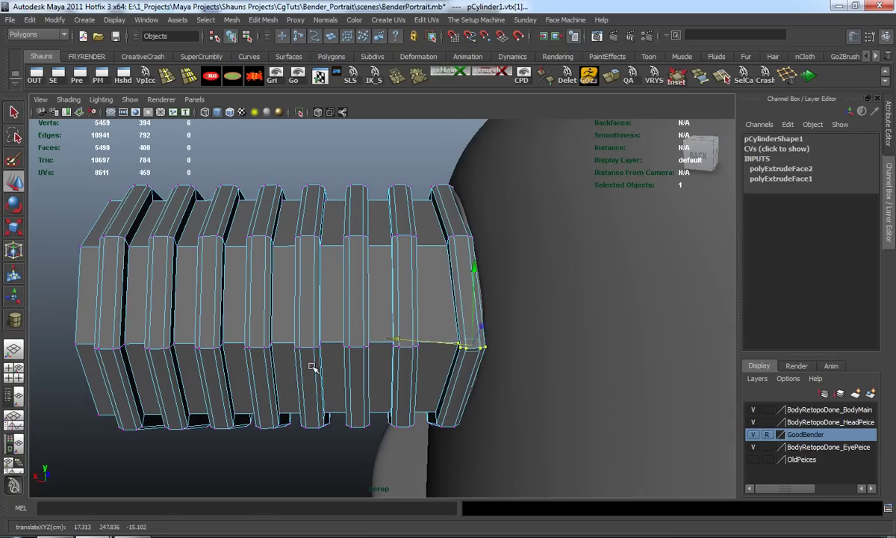
# - Display the cylinder smoothed again and nudge it slightly into place at the head in object mode
pyautogui.press('3')
pyautogui.click(121, 415)
pyautogui.keyDown('alt'); pyautogui.moveTo(124, 410); pyautogui.dragTo(318, 321); pyautogui.keyUp('alt')
pyautogui.moveTo(318, 321); pyautogui.dragTo(351, 320, button='right')
pyautogui.moveTo(303, 227); pyautogui.dragTo(436, 338)
pyautogui.press('e')
pyautogui.press('w')
pyautogui.moveTo(356, 327); pyautogui.dragTo(360, 324)
pyautogui.click(520, 244)
# - Select six vertices on the front side of the ridge nearest the head, adjust them to the hole's rim, and leave vertex mode
pyautogui.keyDown('alt'); pyautogui.moveTo(520, 243); pyautogui.dragTo(336, 226); pyautogui.keyUp('alt')
pyautogui.click(394, 302)
pyautogui.moveTo(358, 306); pyautogui.dragTo(401, 389)
pyautogui.moveTo(306, 333); pyautogui.dragTo(260, 327, button='right')
pyautogui.keyDown('alt'); pyautogui.moveTo(260, 327); pyautogui.dragTo(228, 347); pyautogui.keyUp('alt')
pyautogui.moveTo(264, 258); pyautogui.dragTo(312, 304)
pyautogui.keyDown('alt'); pyautogui.moveTo(317, 344); pyautogui.dragTo(309, 317); pyautogui.keyUp('alt')
pyautogui.moveTo(371, 328); pyautogui.dragTo(306, 379)
pyautogui.keyDown('alt'); pyautogui.moveTo(291, 373); pyautogui.dragTo(333, 379); pyautogui.keyUp('alt')
pyautogui.moveTo(388, 400); pyautogui.dragTo(386, 400)
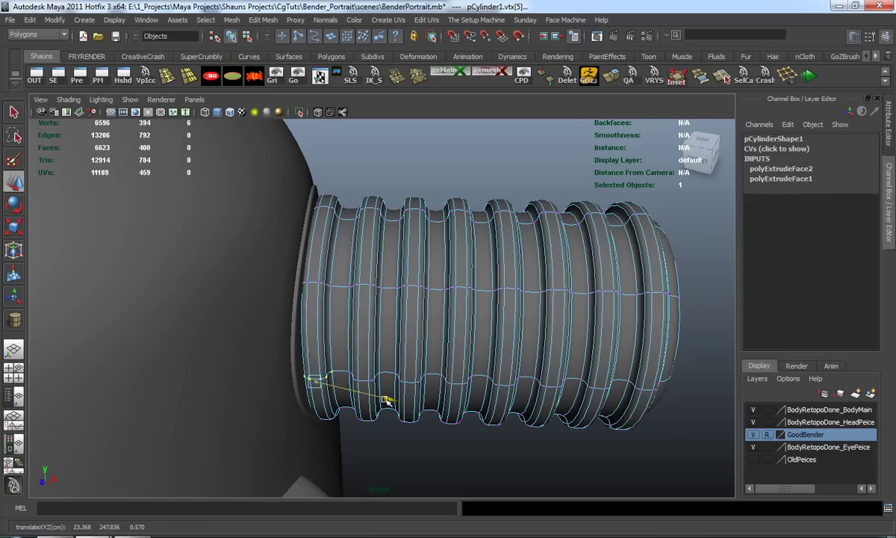
pyautogui.click(452, 428)
pyautogui.moveTo(481, 333); pyautogui.dragTo(529, 315, button='right')
# - Examine the ridged cylinder on the whole robot from several angles and through the ShotCamera view
pyautogui.scroll(-6, 401, 373)
pyautogui.keyDown('alt'); pyautogui.moveTo(400, 374); pyautogui.dragTo(385, 292); pyautogui.keyUp('alt')
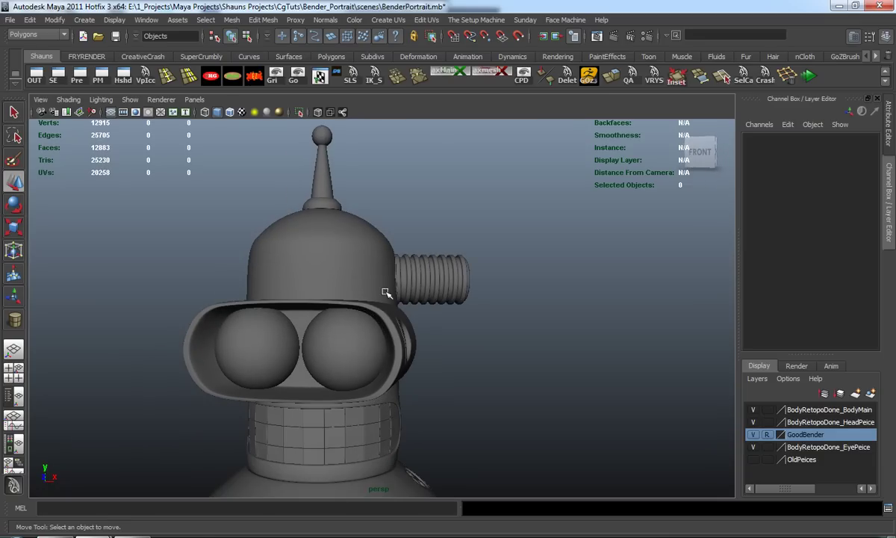
pyautogui.keyDown('alt'); pyautogui.moveTo(356, 338); pyautogui.dragTo(354, 290, button='middle'); pyautogui.keyUp('alt')
pyautogui.keyDown('alt'); pyautogui.moveTo(354, 290); pyautogui.dragTo(320, 315); pyautogui.keyUp('alt')
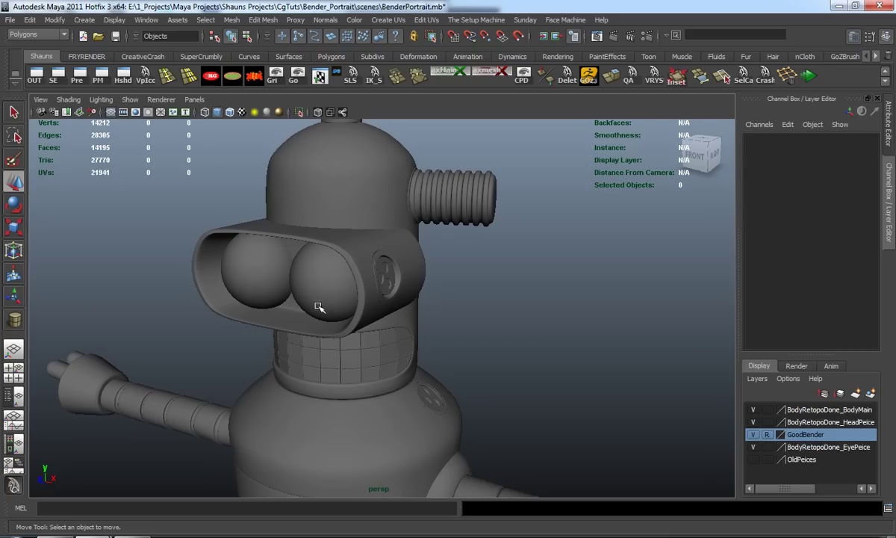
pyautogui.keyDown('alt'); pyautogui.moveTo(324, 310); pyautogui.dragTo(352, 306); pyautogui.keyUp('alt')
pyautogui.keyDown('alt'); pyautogui.moveTo(352, 306); pyautogui.dragTo(370, 299, button='right'); pyautogui.keyUp('alt')
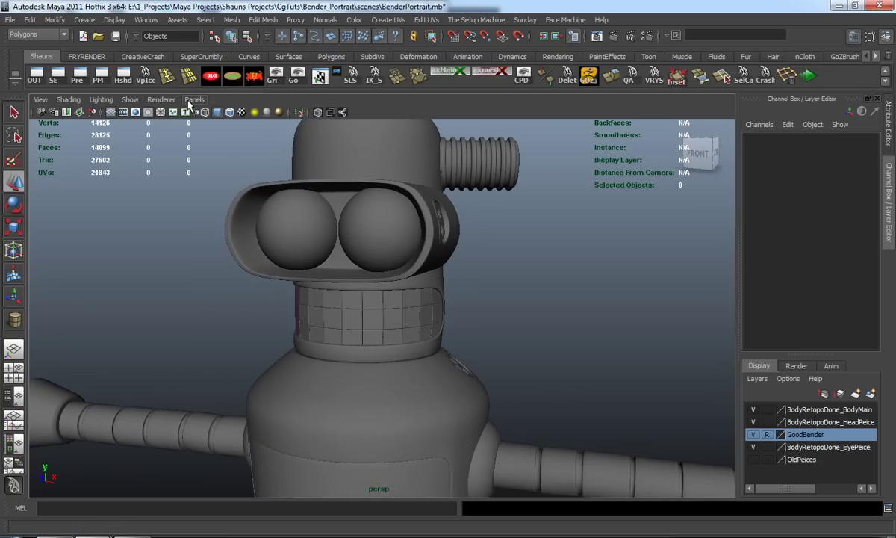
pyautogui.click(190, 101)
pyautogui.moveTo(193, 115)
pyautogui.click(335, 113)
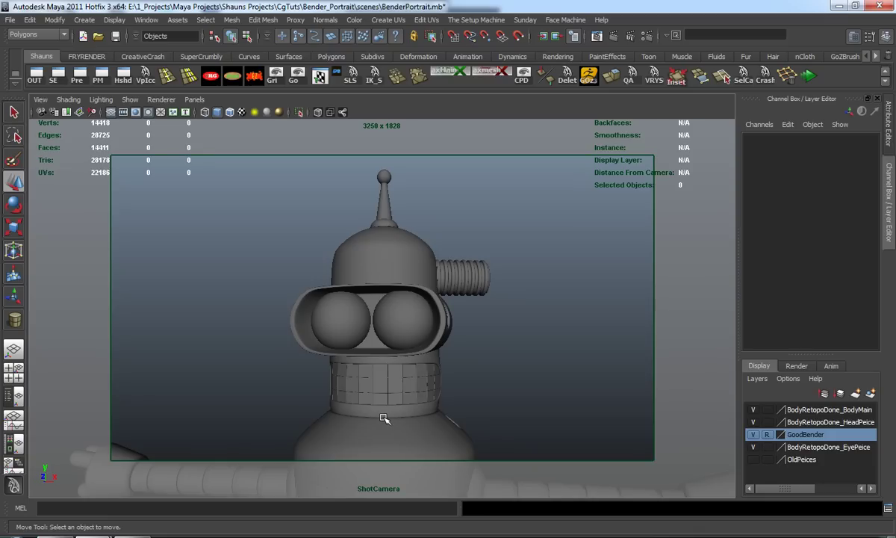
# - Switch back to the persp view and bring up the seam where the eye piece meets the head
pyautogui.click(196, 100)
pyautogui.moveTo(220, 112)
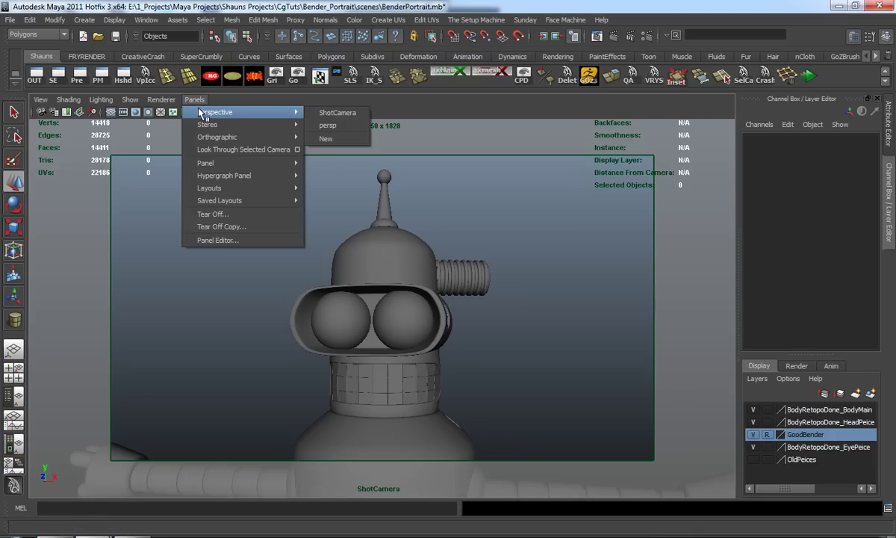
pyautogui.click(344, 124)
pyautogui.keyDown('alt'); pyautogui.moveTo(270, 286); pyautogui.dragTo(476, 424); pyautogui.keyUp('alt')
pyautogui.click(302, 317)
pyautogui.scroll(5, 312, 316)
# - Display the body mesh unsmoothed and select two face loops around the rim of its neck opening
pyautogui.press('1')
pyautogui.click(431, 364)
pyautogui.moveTo(569, 333); pyautogui.dragTo(573, 362, button='right')
pyautogui.click(610, 319)
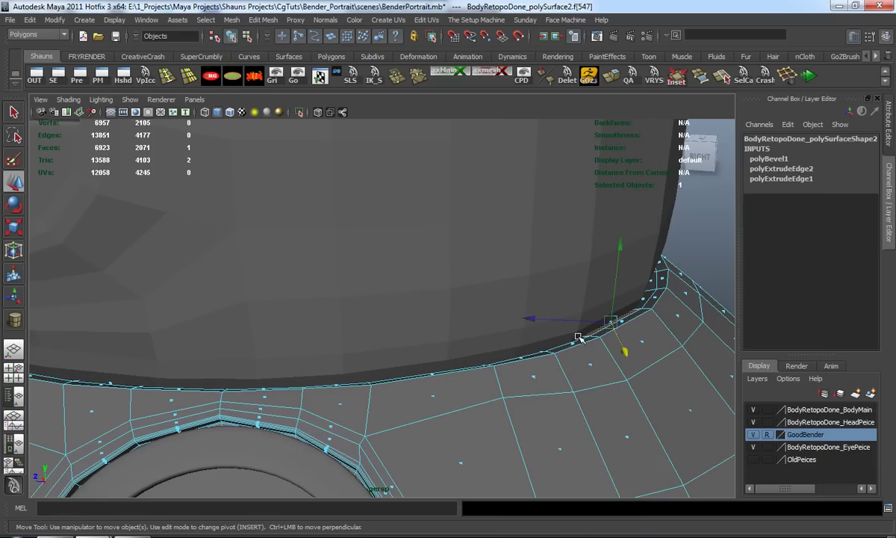
pyautogui.keyDown('shift'); pyautogui.doubleClick(650, 300); pyautogui.keyUp('shift')
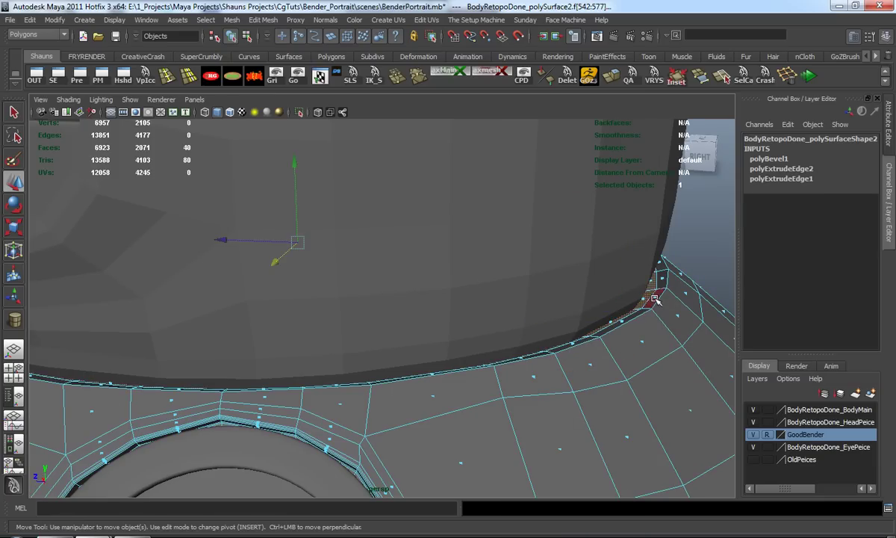
pyautogui.keyDown('shift'); pyautogui.doubleClick(620, 322); pyautogui.keyUp('shift')
pyautogui.moveTo(461, 333)
pyautogui.keyDown('alt'); pyautogui.mouseDown()
pyautogui.moveTo(400, 327)
pyautogui.moveTo(472, 328)
pyautogui.moveTo(464, 322)
pyautogui.mouseUp(); pyautogui.keyUp('alt')
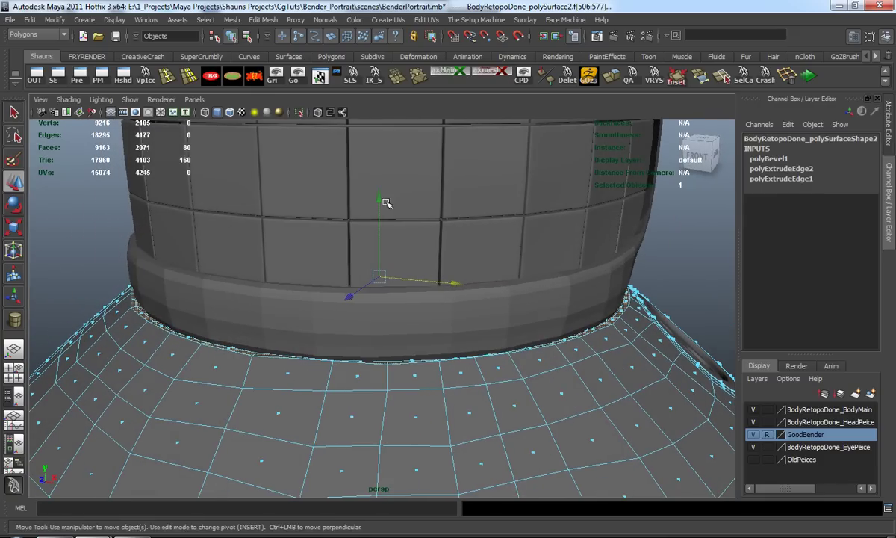
# - Duplicate the selected rim faces as a separate ring, smooth the body again, and clear the ring's history with its pivot centred
pyautogui.click(261, 20)
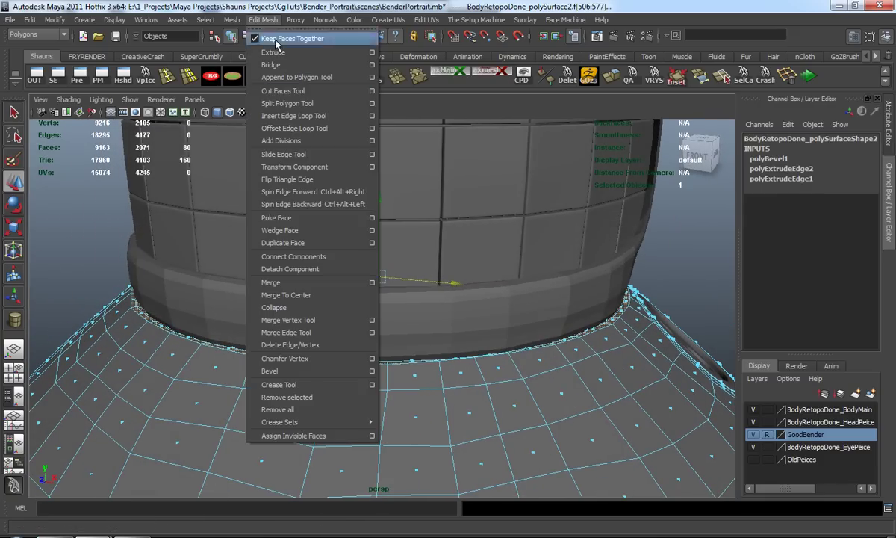
pyautogui.click(295, 242)
pyautogui.moveTo(138, 337); pyautogui.dragTo(155, 345, button='right')
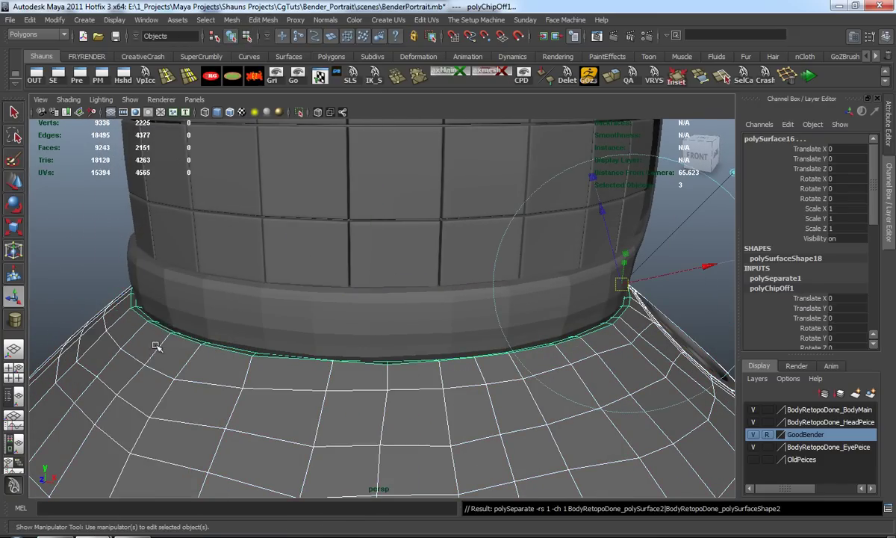
pyautogui.press('3')
pyautogui.keyDown('shift'); pyautogui.click(145, 377); pyautogui.keyUp('shift')
pyautogui.press('w')
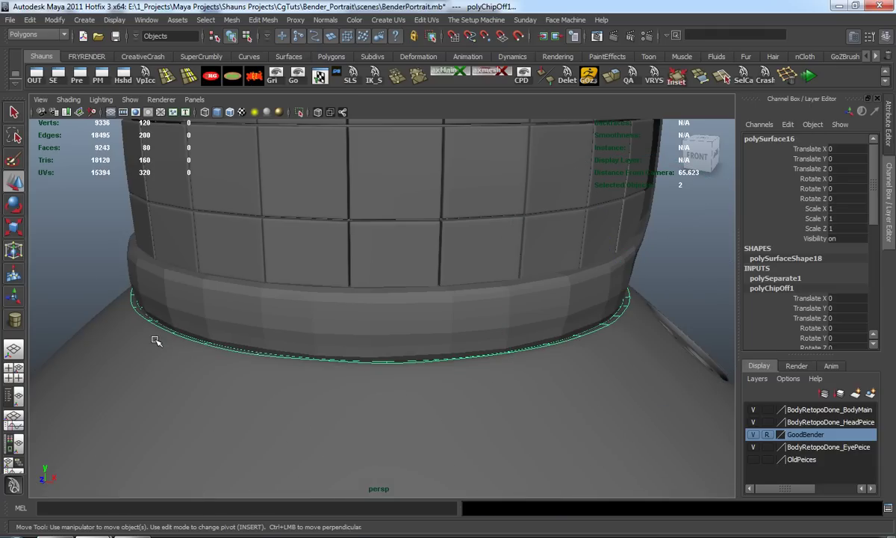
pyautogui.click(256, 79)
# - Extrude the ring's faces and raise them vertically to form a thick collar around the neck
pyautogui.keyDown('alt'); pyautogui.moveTo(285, 244); pyautogui.dragTo(381, 259); pyautogui.keyUp('alt')
pyautogui.keyDown('alt'); pyautogui.moveTo(379, 259); pyautogui.dragTo(373, 284, button='middle'); pyautogui.keyUp('alt')
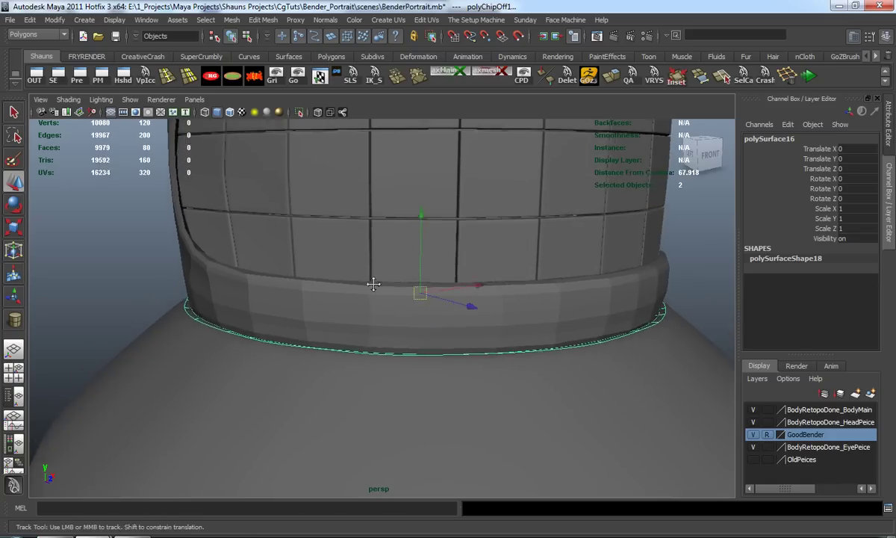
pyautogui.scroll(3, 373, 284)
pyautogui.keyDown('alt'); pyautogui.moveTo(374, 284); pyautogui.dragTo(360, 286); pyautogui.keyUp('alt')
pyautogui.click(610, 78)
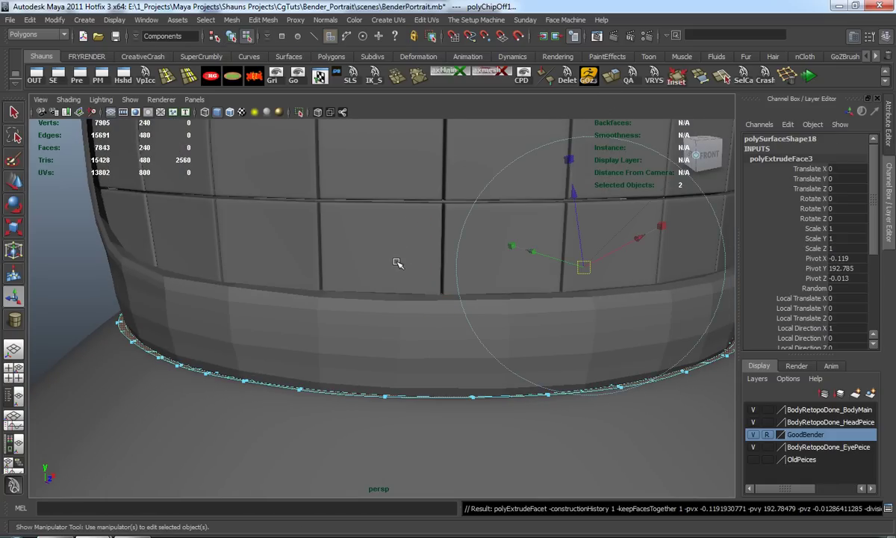
pyautogui.press('w')
pyautogui.moveTo(427, 219); pyautogui.dragTo(406, 248)
pyautogui.keyDown('alt'); pyautogui.moveTo(98, 256); pyautogui.dragTo(156, 256); pyautogui.keyUp('alt')
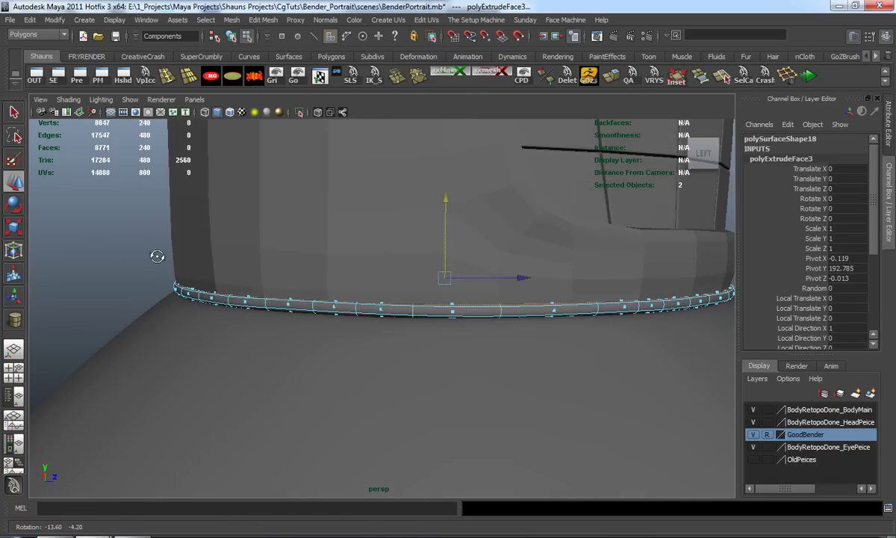
pyautogui.moveTo(446, 197); pyautogui.dragTo(451, 185)
# - Display the head piece smoothed, return it to object mode, and clear the selection
pyautogui.click(319, 217)
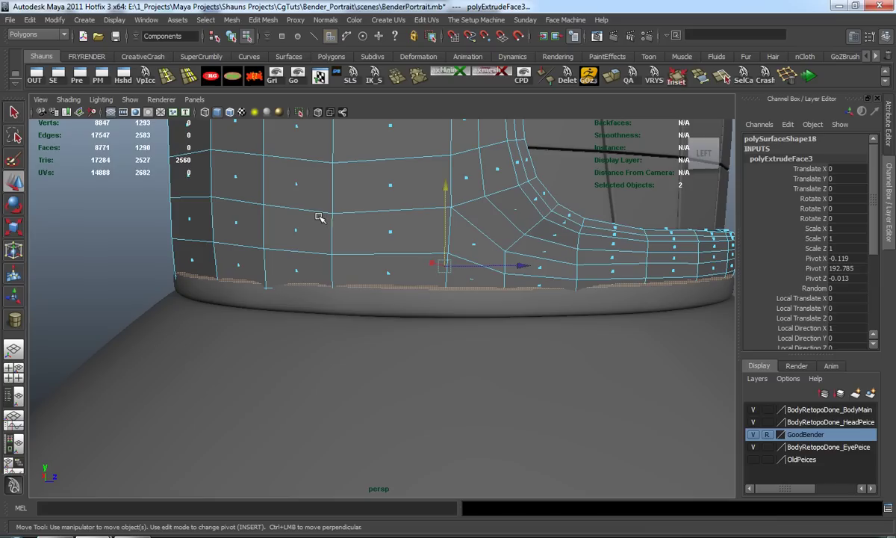
pyautogui.moveTo(228, 210); pyautogui.dragTo(282, 195, button='right')
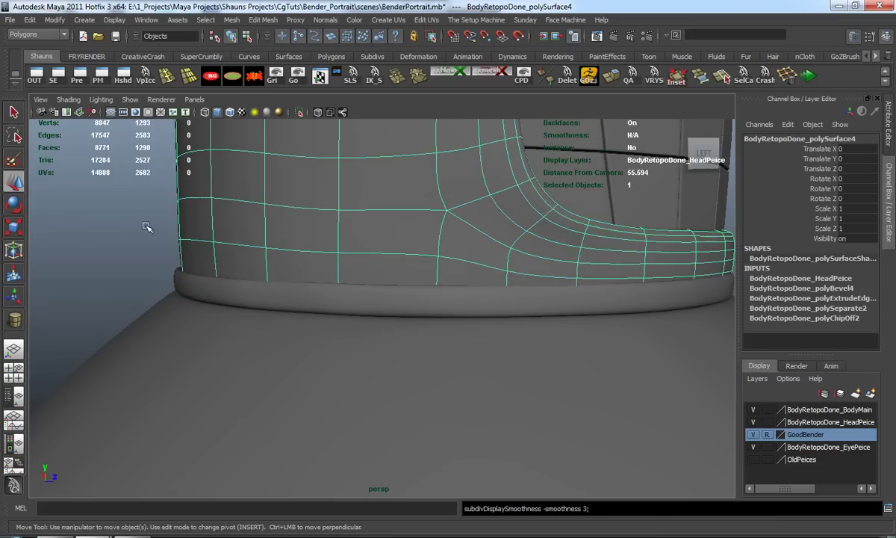
pyautogui.click(163, 250)
pyautogui.keyDown('alt'); pyautogui.moveTo(164, 250); pyautogui.dragTo(390, 316); pyautogui.keyUp('alt')
pyautogui.keyDown('alt'); pyautogui.moveTo(390, 316); pyautogui.dragTo(324, 230, button='middle'); pyautogui.keyUp('alt')
pyautogui.scroll(3, 324, 230)
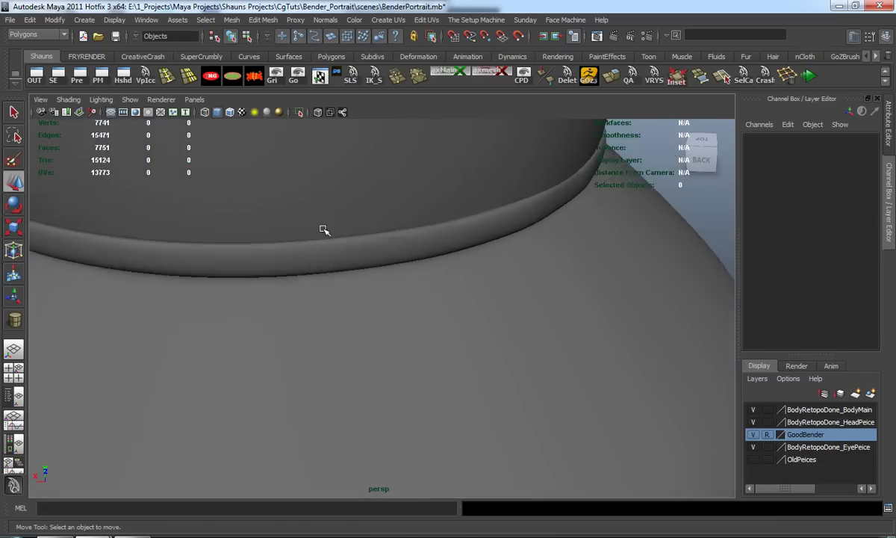
# - Select the two outer edge loops of the neck collar, bevel them, and adjust the bevel offset
pyautogui.click(345, 230)
pyautogui.keyDown('alt'); pyautogui.moveTo(345, 230); pyautogui.dragTo(394, 260); pyautogui.keyUp('alt')
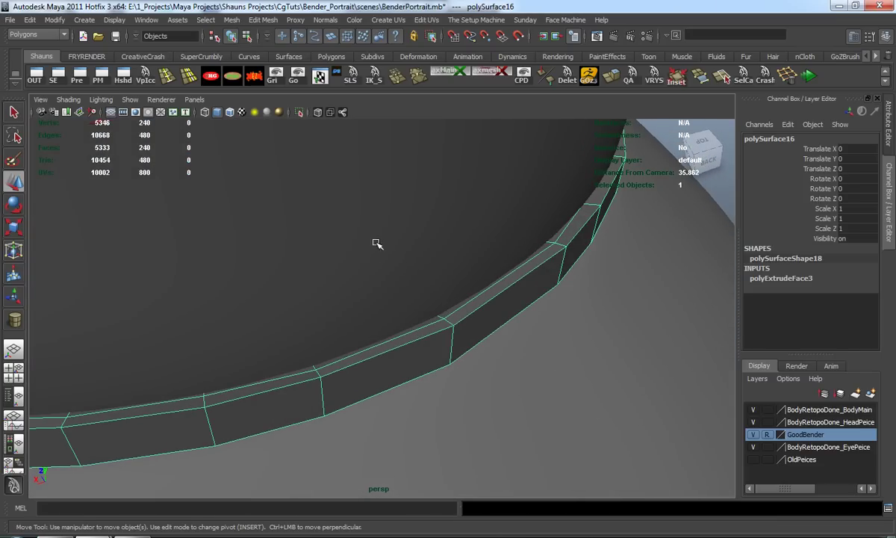
pyautogui.moveTo(500, 312); pyautogui.dragTo(504, 290, button='right')
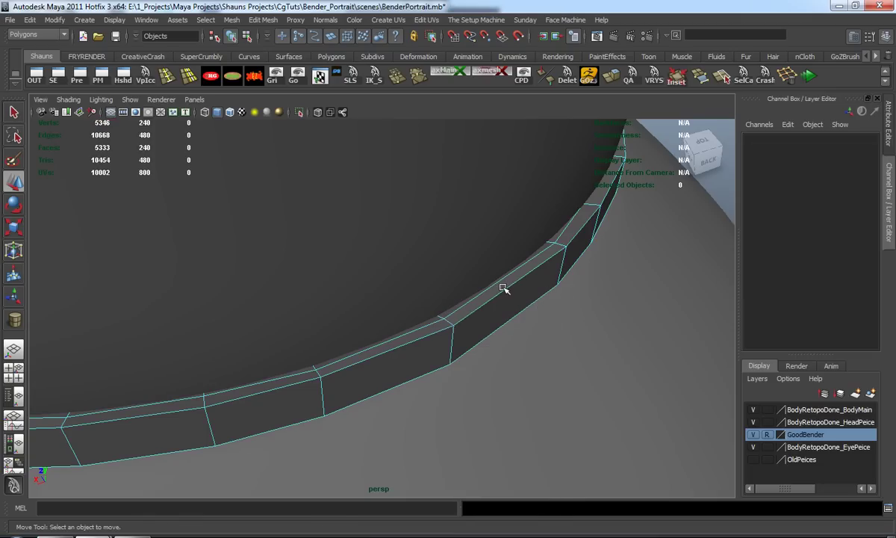
pyautogui.doubleClick(510, 286)
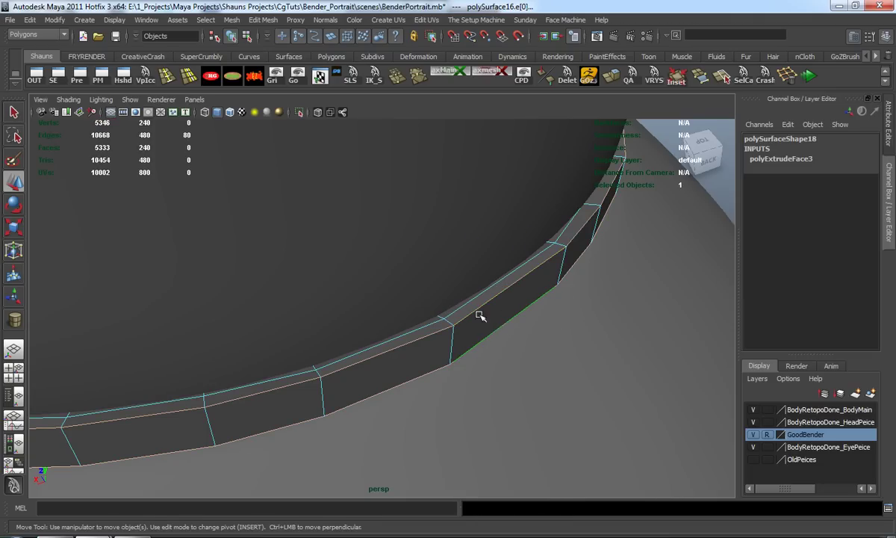
pyautogui.click(262, 20)
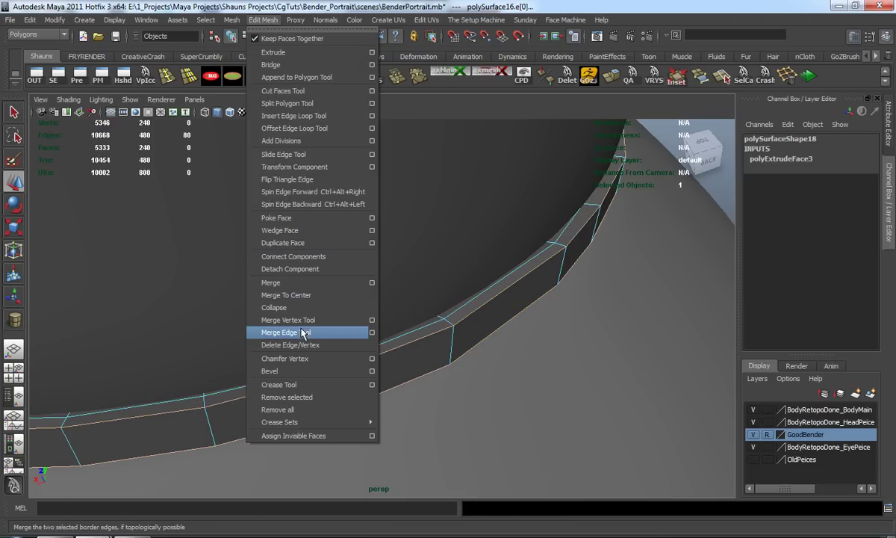
pyautogui.click(303, 371)
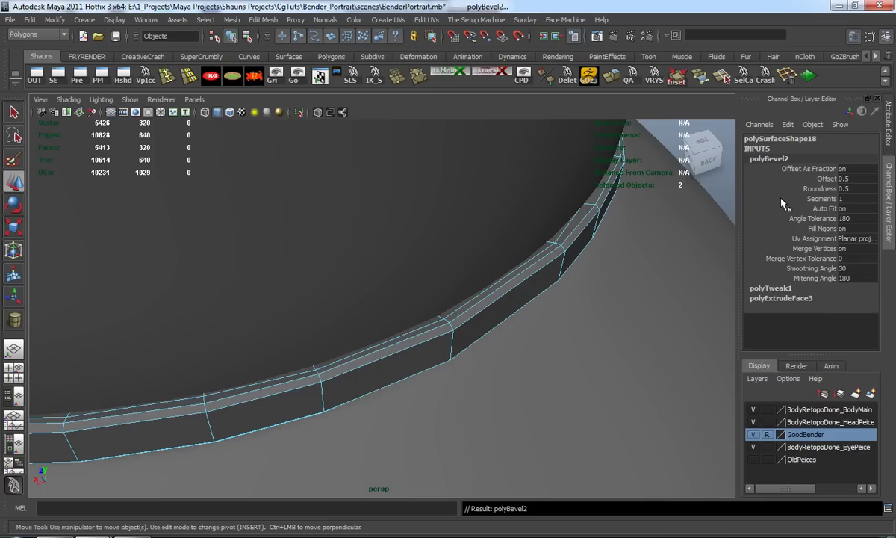
pyautogui.click(819, 180)
pyautogui.moveTo(635, 255); pyautogui.dragTo(631, 254, button='middle')
# - Display the bevelled collar smoothed, return to object mode, and clear the selection
pyautogui.press('w')
pyautogui.press('3')
pyautogui.moveTo(561, 253); pyautogui.dragTo(593, 236, button='right')
pyautogui.keyDown('alt'); pyautogui.moveTo(593, 236); pyautogui.dragTo(241, 265); pyautogui.keyUp('alt')
pyautogui.click(334, 263)
# - Examine the neck collar and the head's side cylinder on the whole robot from the front and side
pyautogui.scroll(-5, 392, 272)
pyautogui.click(197, 230)
pyautogui.scroll(-5, 234, 233)
pyautogui.keyDown('alt'); pyautogui.moveTo(242, 265); pyautogui.dragTo(238, 298, button='middle'); pyautogui.keyUp('alt')
pyautogui.keyDown('alt'); pyautogui.moveTo(224, 279); pyautogui.dragTo(245, 274); pyautogui.keyUp('alt')
pyautogui.scroll(-4, 245, 275)
pyautogui.keyDown('alt'); pyautogui.moveTo(242, 276); pyautogui.dragTo(239, 292, button='middle'); pyautogui.keyUp('alt')
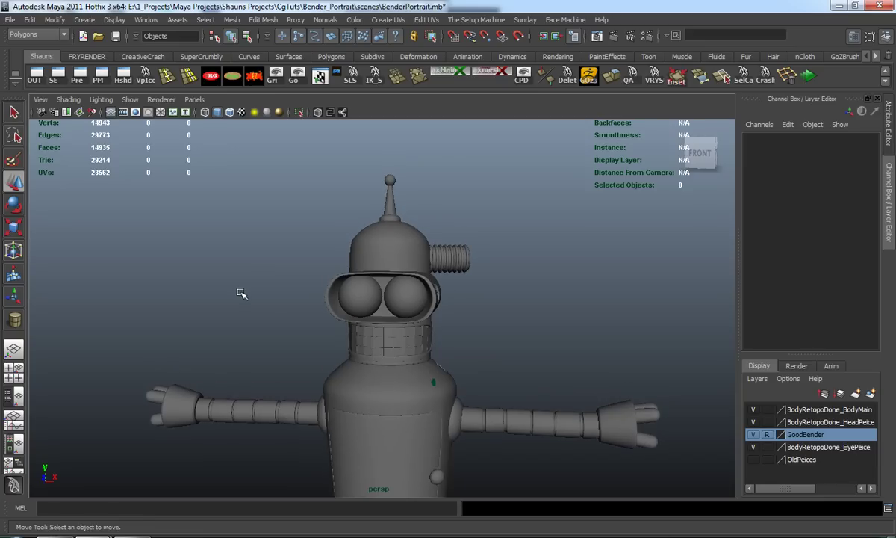
pyautogui.keyDown('alt'); pyautogui.moveTo(239, 292); pyautogui.dragTo(255, 289); pyautogui.keyUp('alt')
pyautogui.keyDown('alt'); pyautogui.moveTo(253, 291); pyautogui.dragTo(239, 315, button='middle'); pyautogui.keyUp('alt')
pyautogui.scroll(4, 251, 311)
pyautogui.keyDown('alt'); pyautogui.moveTo(251, 311); pyautogui.dragTo(202, 317); pyautogui.keyUp('alt')
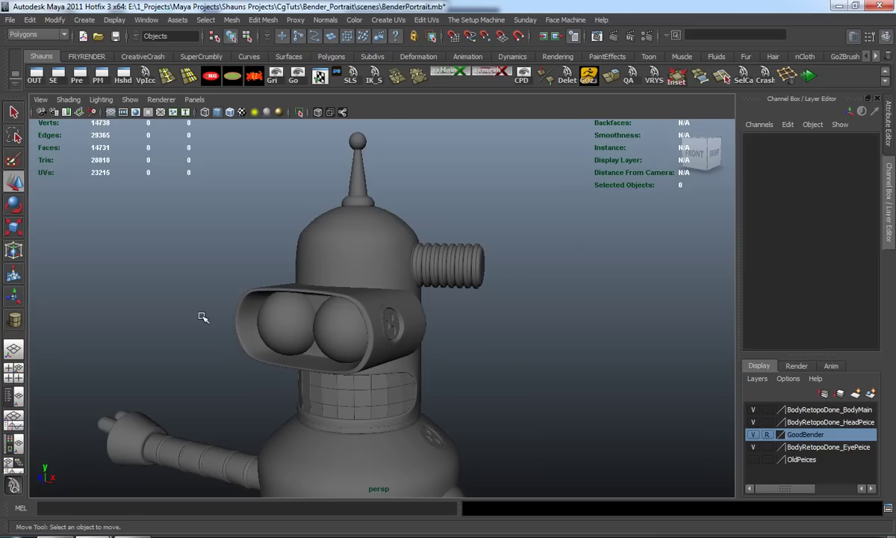
pyautogui.keyDown('alt'); pyautogui.moveTo(441, 300); pyautogui.dragTo(360, 310); pyautogui.keyUp('alt')
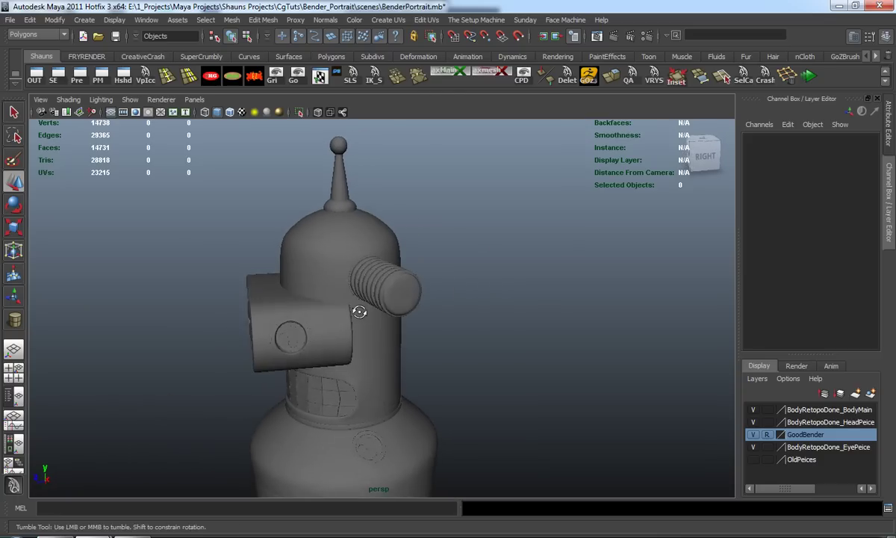
# - Display the ridged side cylinder unsmoothed and select all eight triangular faces of its outer end cap
pyautogui.keyDown('alt'); pyautogui.moveTo(360, 310); pyautogui.dragTo(380, 310, button='right'); pyautogui.keyUp('alt')
pyautogui.click(431, 217)
pyautogui.press('1')
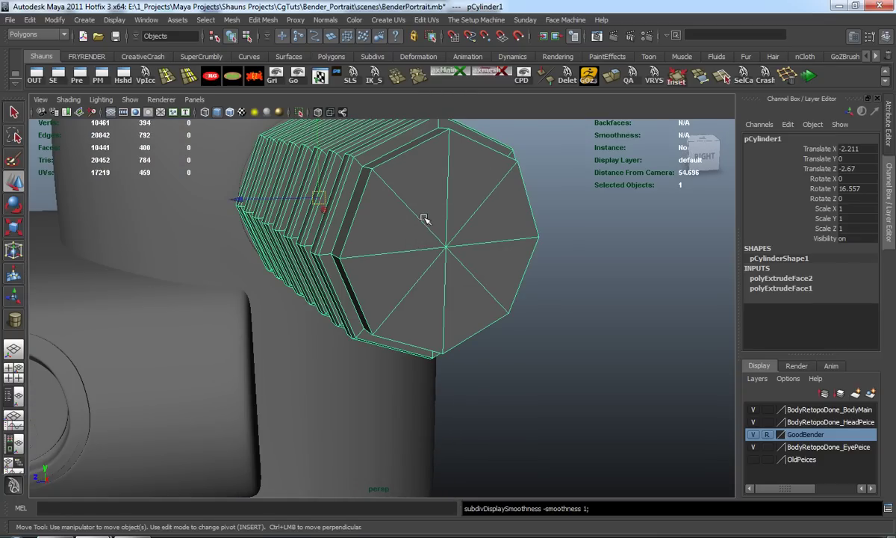
pyautogui.moveTo(422, 218); pyautogui.dragTo(426, 232, button='right')
pyautogui.click(393, 211)
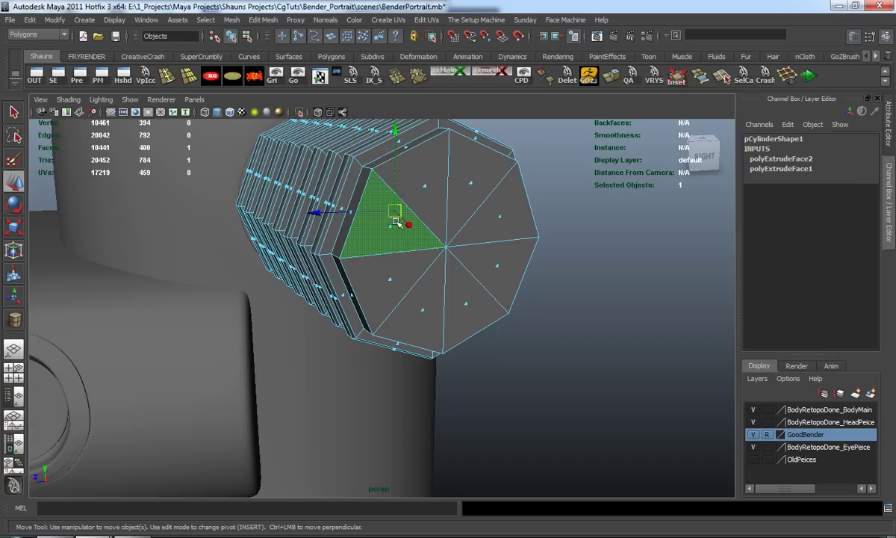
pyautogui.keyDown('shift'); pyautogui.click(418, 168); pyautogui.keyUp('shift')
pyautogui.keyDown('shift'); pyautogui.click(469, 181); pyautogui.keyUp('shift')
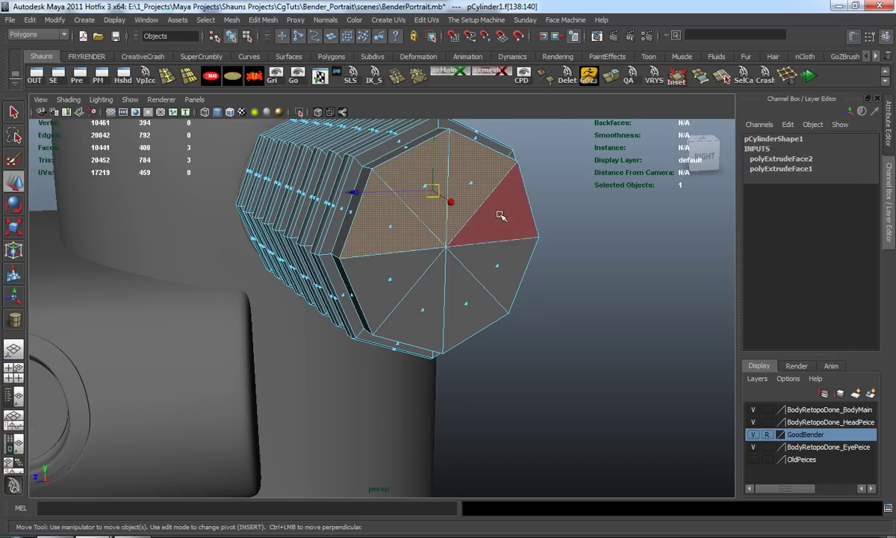
pyautogui.keyDown('shift'); pyautogui.click(500, 215); pyautogui.keyUp('shift')
pyautogui.keyDown('shift'); pyautogui.click(499, 267); pyautogui.keyUp('shift')
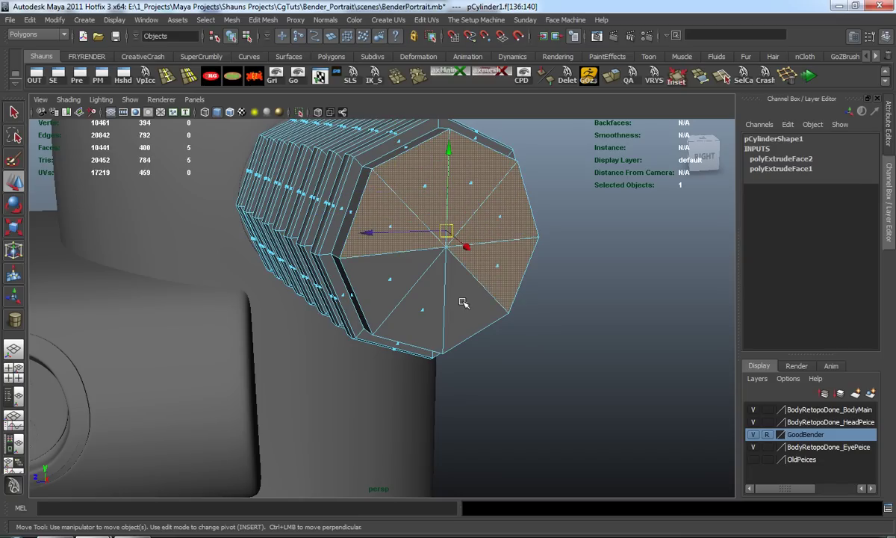
pyautogui.keyDown('shift'); pyautogui.click(464, 318); pyautogui.keyUp('shift')
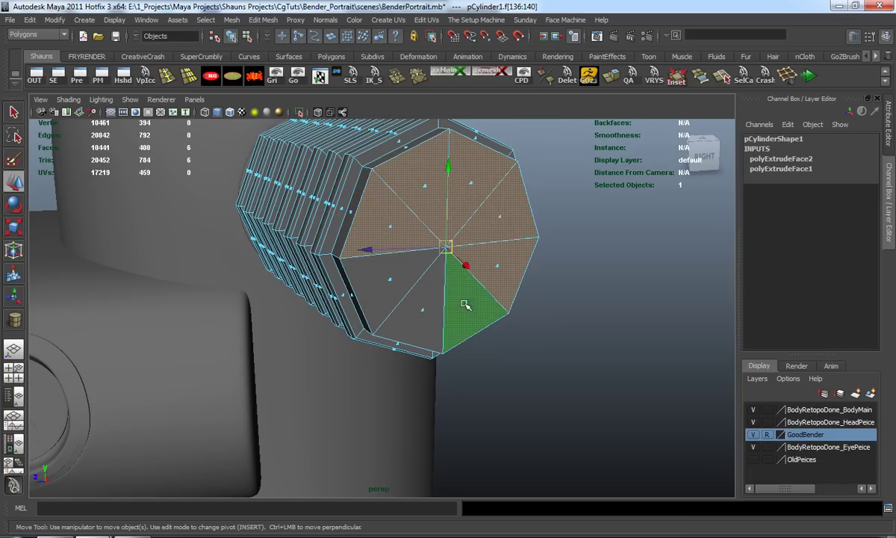
pyautogui.press('z')
pyautogui.keyDown('shift'); pyautogui.click(423, 309); pyautogui.keyUp('shift')
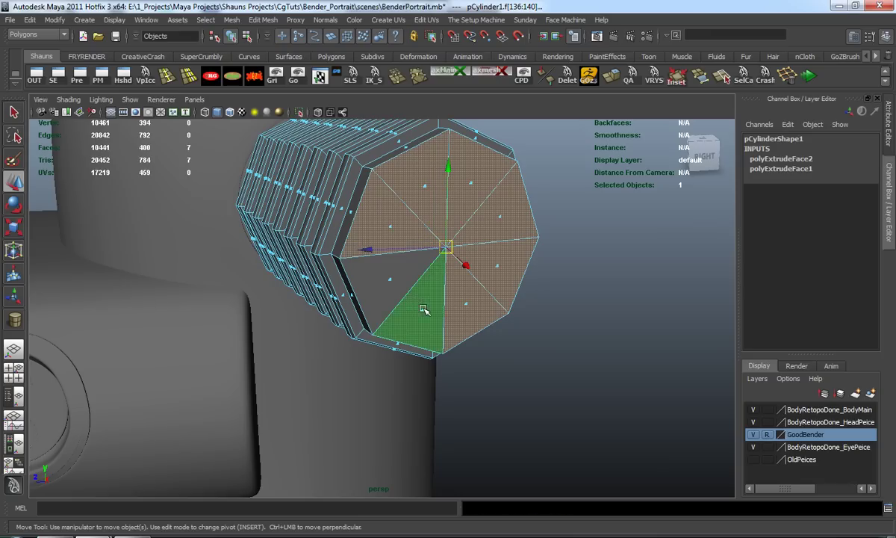
pyautogui.keyDown('shift'); pyautogui.click(393, 280); pyautogui.keyUp('shift')
# - Extrude the end-cap faces with an inset, and extrude them again about 2.3 units inward to recess the end
pyautogui.click(610, 76)
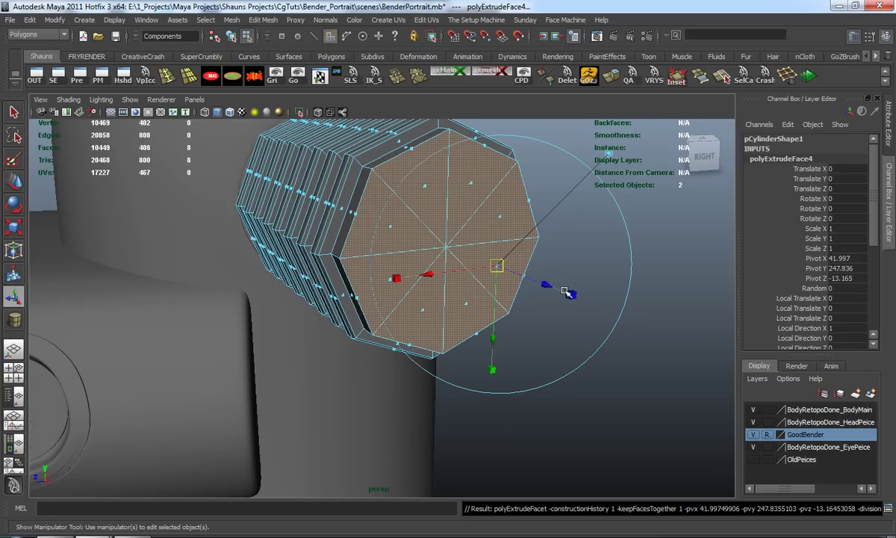
pyautogui.moveTo(498, 266); pyautogui.dragTo(423, 268)
pyautogui.hotkey('ctrl', 'e')
pyautogui.moveTo(528, 319); pyautogui.dragTo(496, 313)
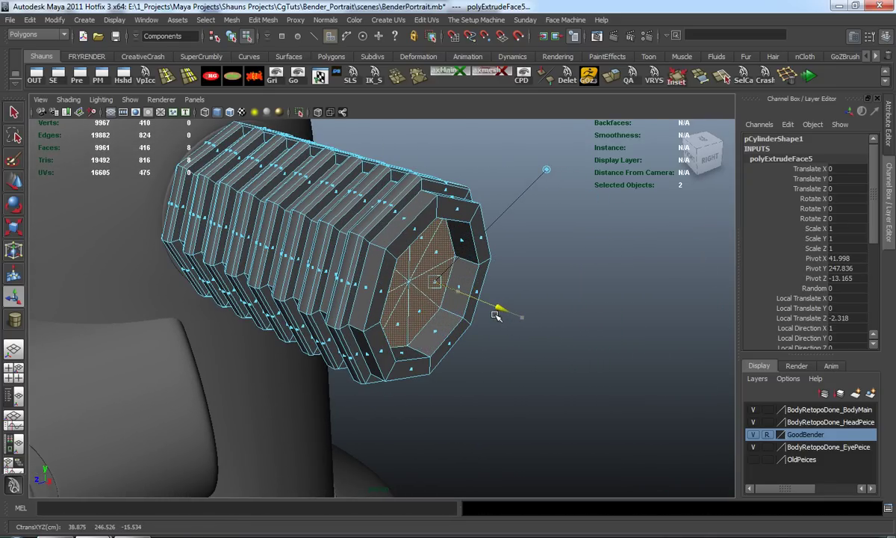
# - Restore the selection of the recessed cap faces and duplicate them as a separate disc
pyautogui.click(628, 308)
pyautogui.keyDown('alt'); pyautogui.moveTo(604, 318); pyautogui.dragTo(500, 306); pyautogui.keyUp('alt')
pyautogui.hotkey('ctrl', 'z')
pyautogui.hotkey('ctrl', 'z')
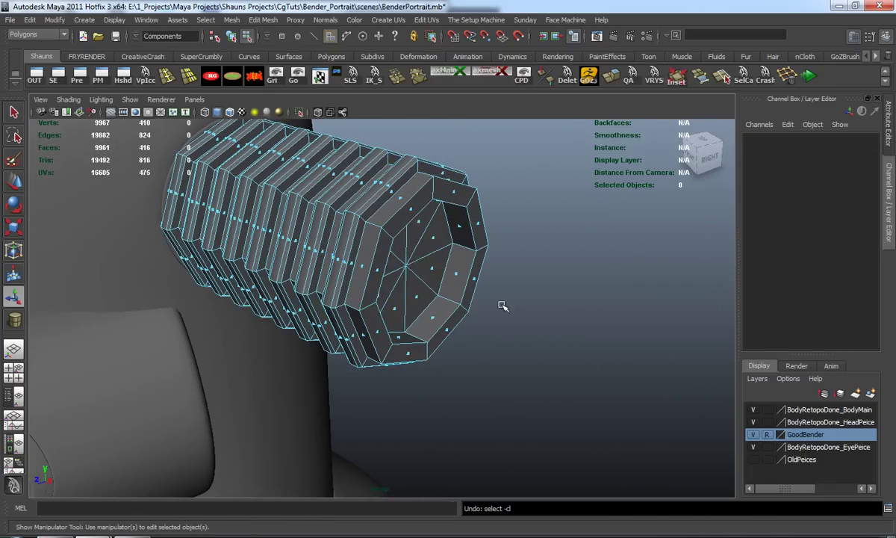
pyautogui.click(263, 20)
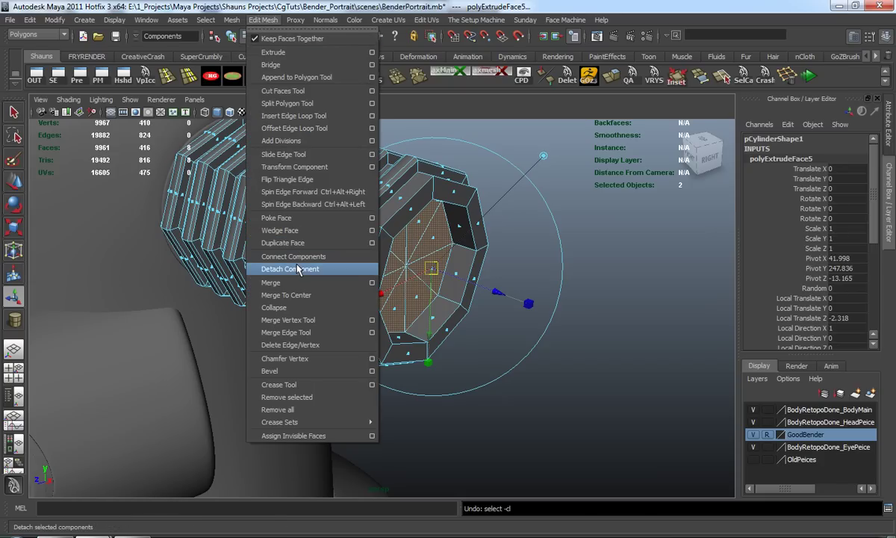
pyautogui.click(290, 243)
# - Display the ridged cylinder smoothed and keep only the duplicated disc selected
pyautogui.moveTo(294, 245); pyautogui.dragTo(264, 220, button='right')
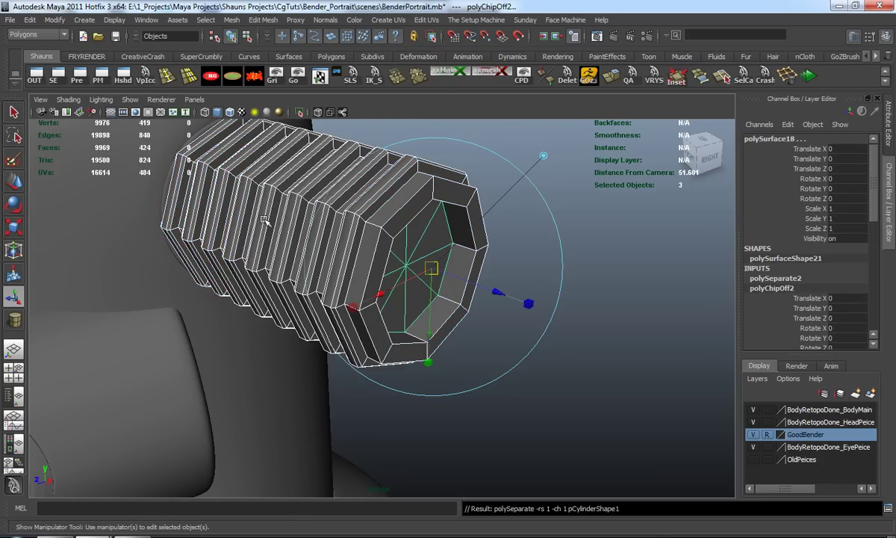
pyautogui.press('3')
pyautogui.press('3')
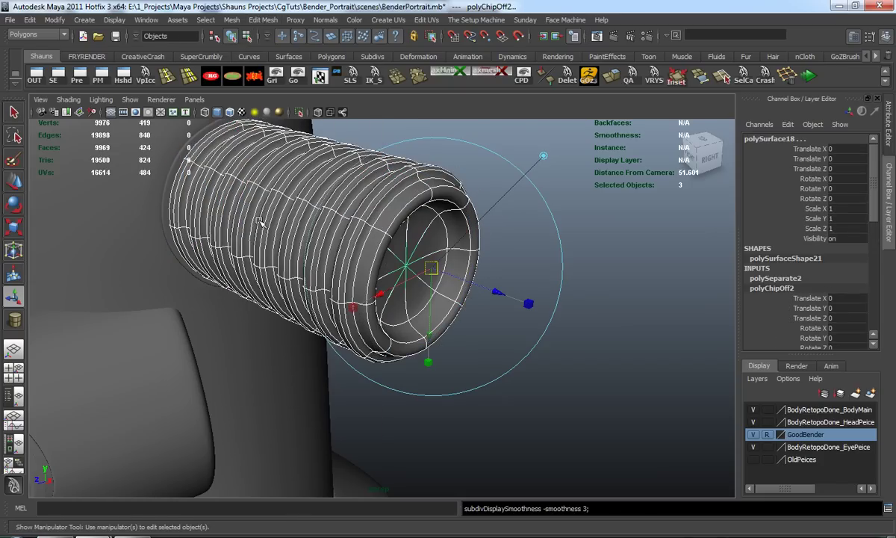
pyautogui.keyDown('shift'); pyautogui.click(232, 209); pyautogui.keyUp('shift')
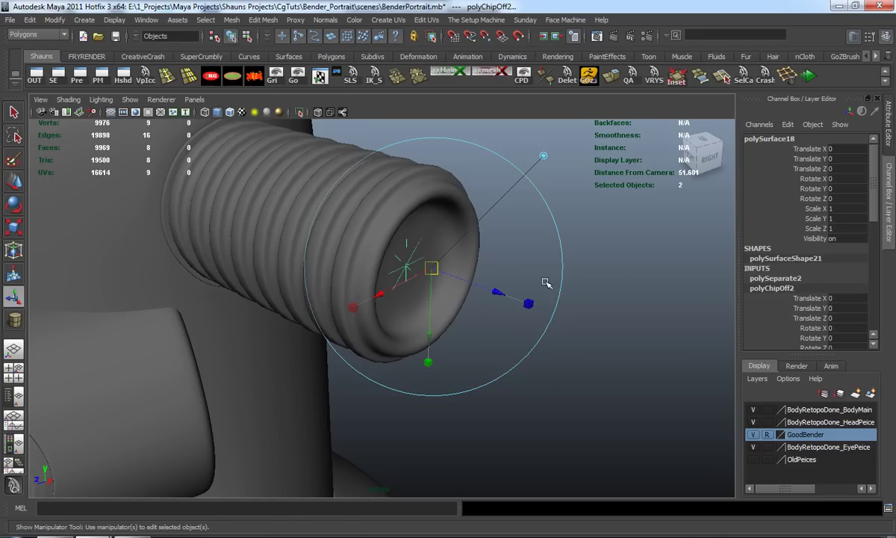
# - Clear the disc's history, centre its pivot, and move it outward to cap the cylinder's recessed opening
pyautogui.press('w')
pyautogui.click(254, 75)
pyautogui.moveTo(443, 291)
pyautogui.mouseDown()
pyautogui.moveTo(457, 301)
pyautogui.moveTo(440, 296)
pyautogui.mouseUp()
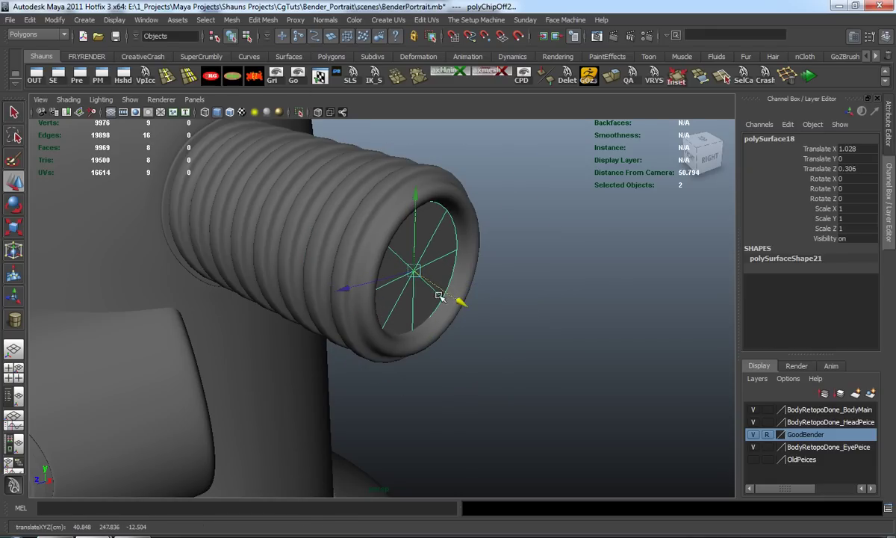
pyautogui.moveTo(344, 288); pyautogui.dragTo(348, 288)
pyautogui.click(521, 291)
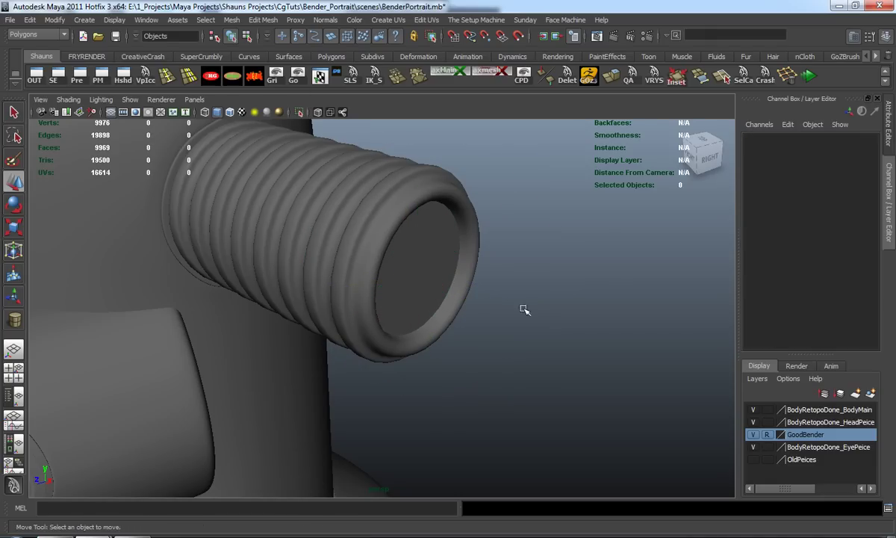
# - Draw an EP curve in the front view from the ridged cylinder's capped end, sweeping up and outward, then bending down at its outer end
pyautogui.keyDown('alt'); pyautogui.moveTo(524, 310); pyautogui.dragTo(548, 312); pyautogui.keyUp('alt')
pyautogui.keyDown('alt'); pyautogui.moveTo(548, 312); pyautogui.dragTo(490, 287, button='right'); pyautogui.keyUp('alt')
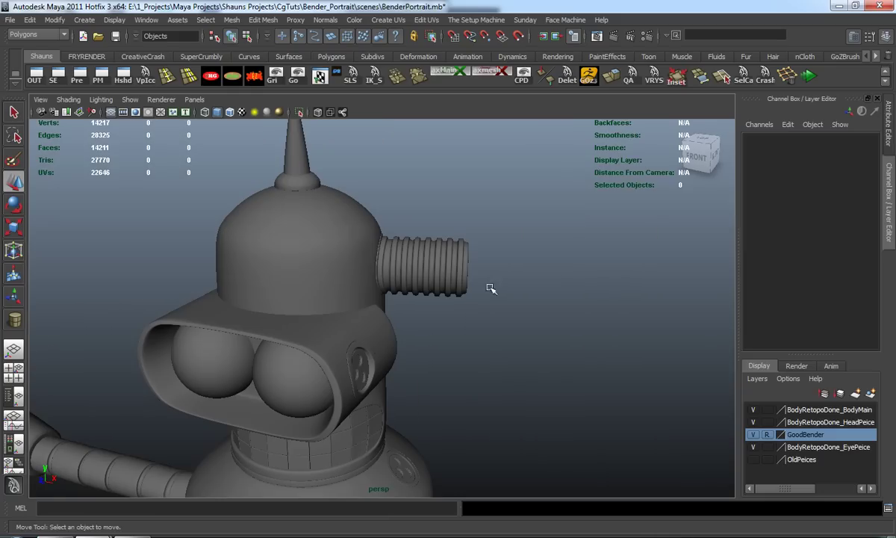
pyautogui.click(56, 19)
pyautogui.moveTo(84, 20)
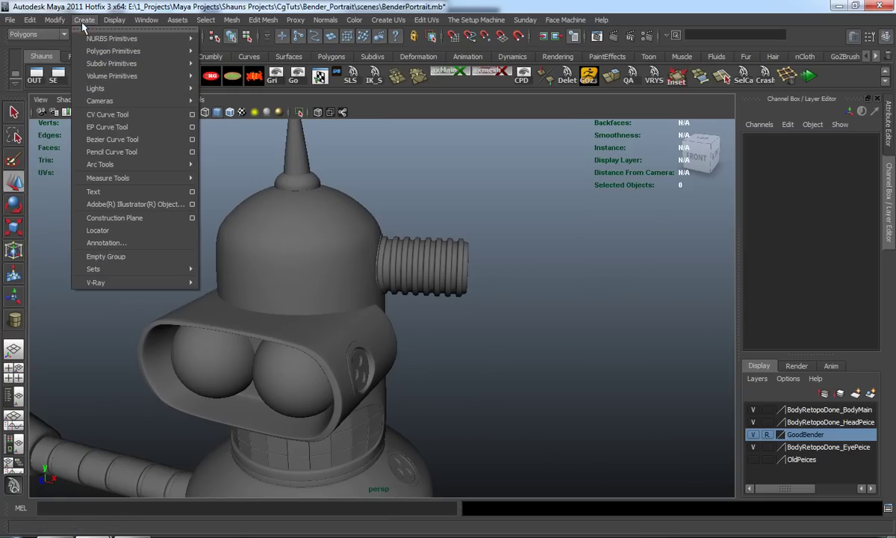
pyautogui.click(106, 126)
pyautogui.press('space')
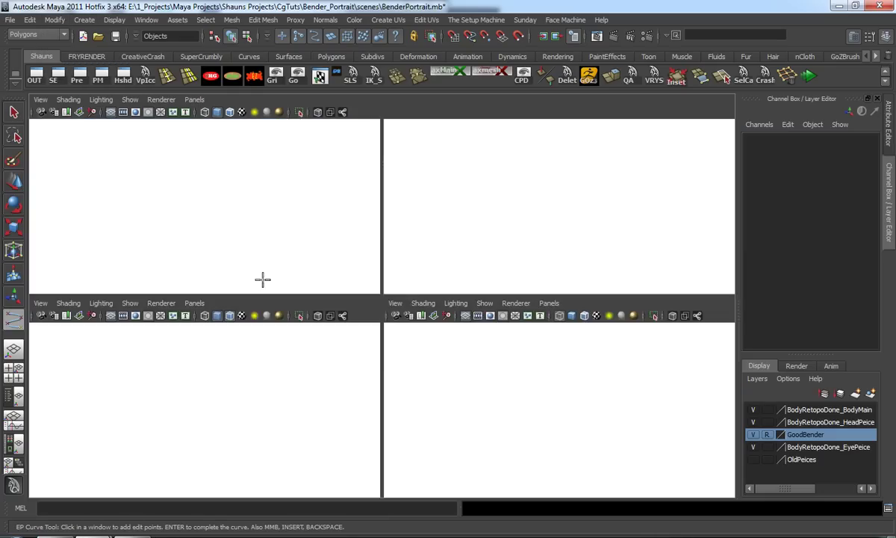
pyautogui.press('space')
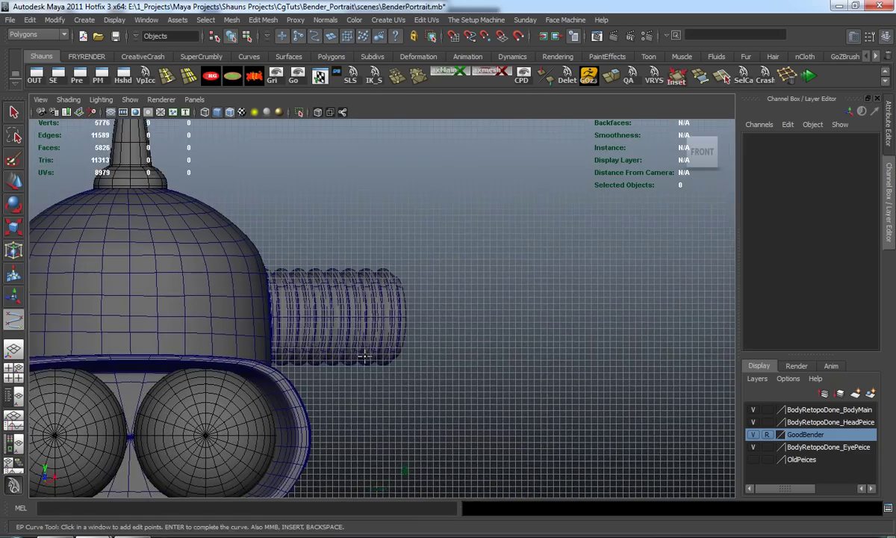
pyautogui.scroll(1, 365, 355)
pyautogui.keyDown('alt'); pyautogui.moveTo(353, 349); pyautogui.dragTo(405, 327, button='middle'); pyautogui.keyUp('alt')
pyautogui.press('space')
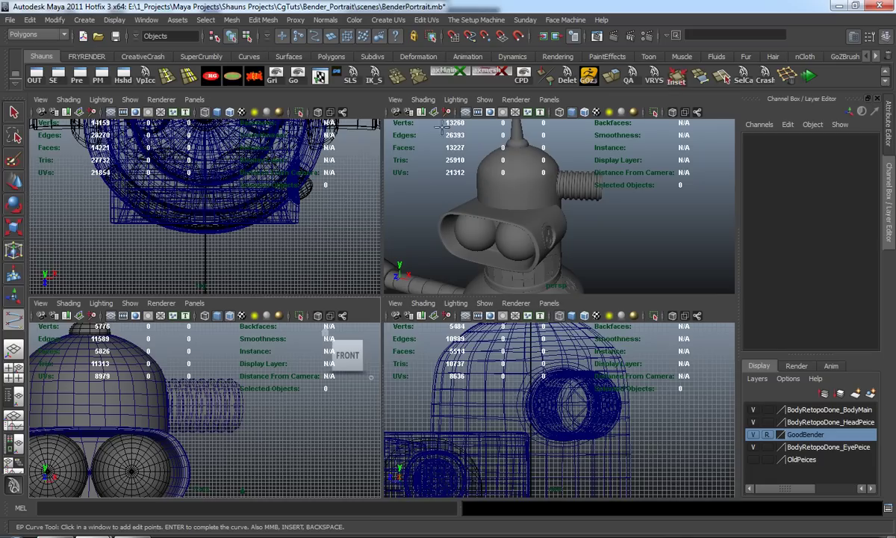
pyautogui.click(394, 100)
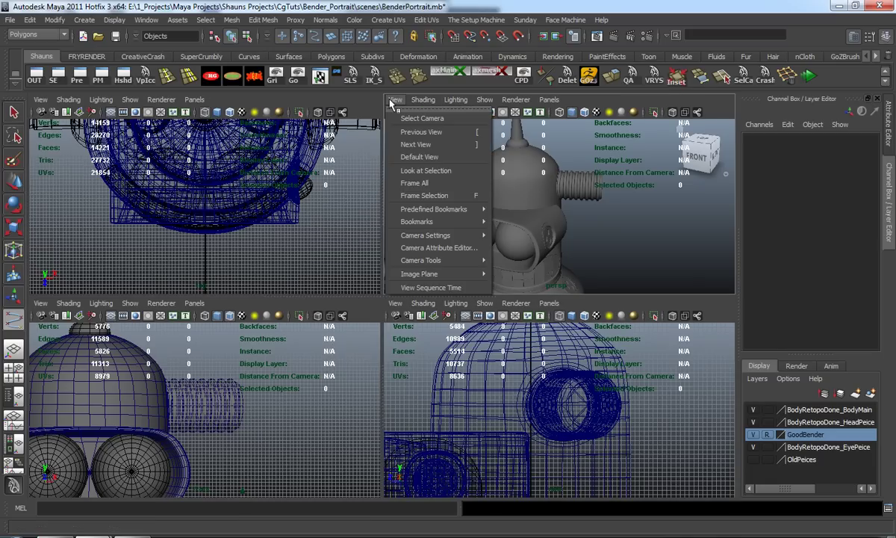
pyautogui.click(609, 190)
pyautogui.press('space')
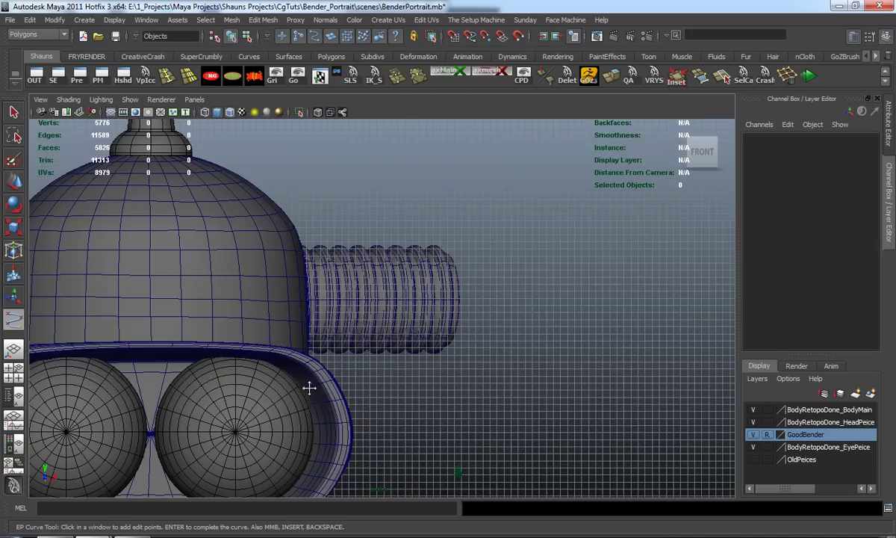
pyautogui.keyDown('alt'); pyautogui.moveTo(310, 386); pyautogui.dragTo(275, 376, button='middle'); pyautogui.keyUp('alt')
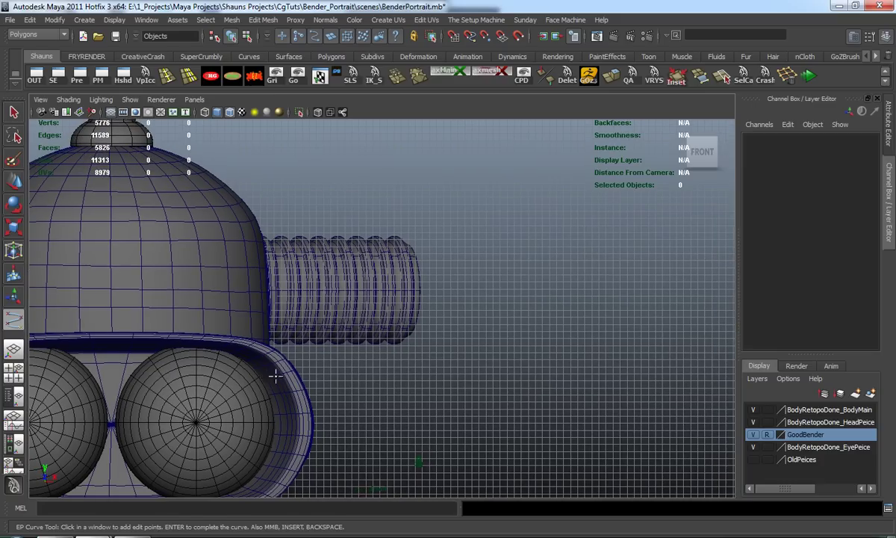
pyautogui.click(423, 288)
pyautogui.click(457, 283)
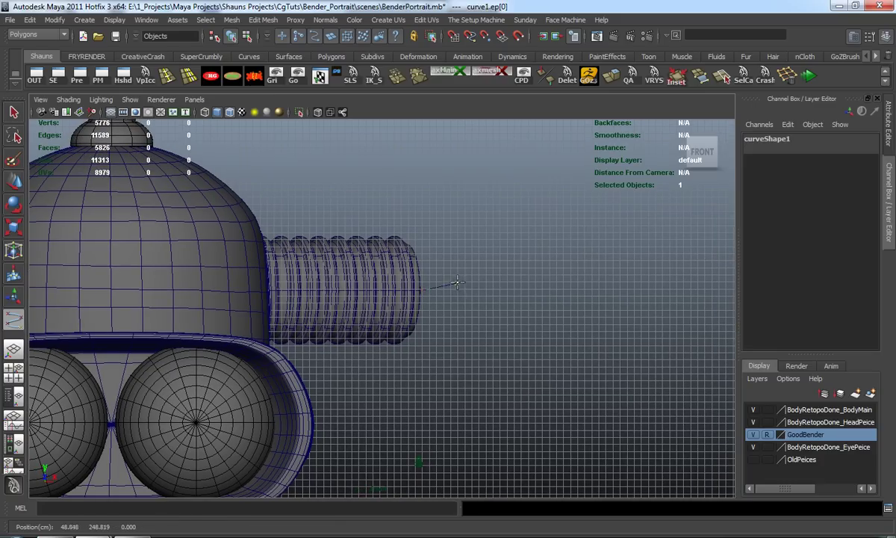
pyautogui.click(505, 257)
pyautogui.click(589, 204)
pyautogui.click(686, 191)
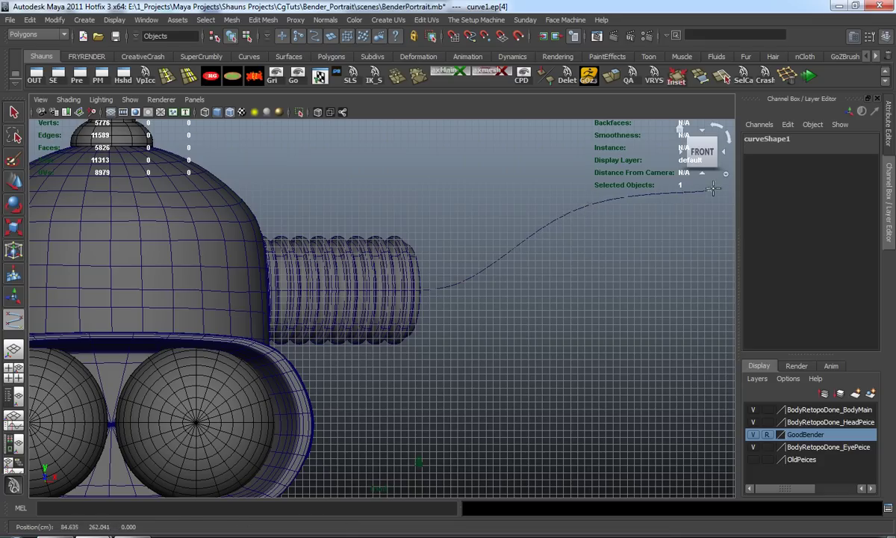
pyautogui.click(735, 192)
pyautogui.scroll(-2, 651, 280)
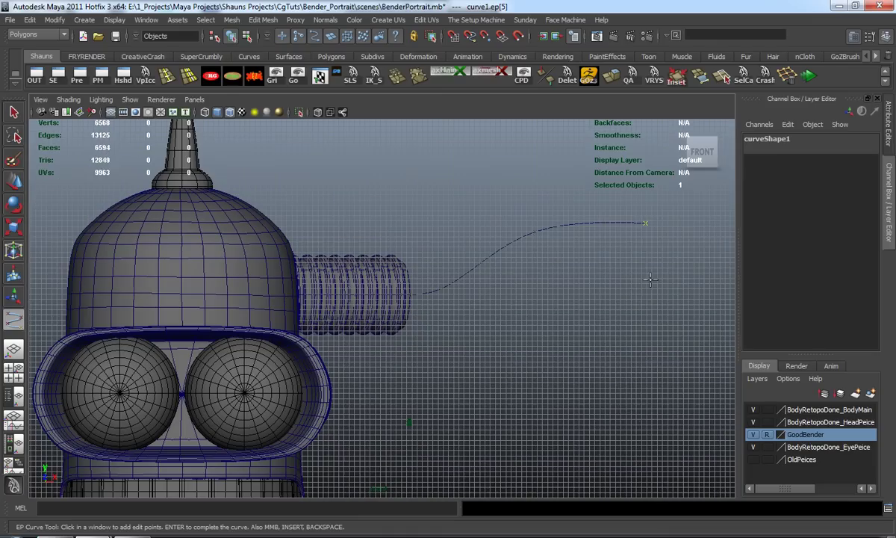
pyautogui.moveTo(668, 233); pyautogui.dragTo(681, 229, button='middle')
pyautogui.click(711, 250)
pyautogui.press('Return')
# - Look through ShotCamera, show the curve's control vertices, and adjust the two at its outer end
pyautogui.press('w')
pyautogui.press('space')
pyautogui.press('space')
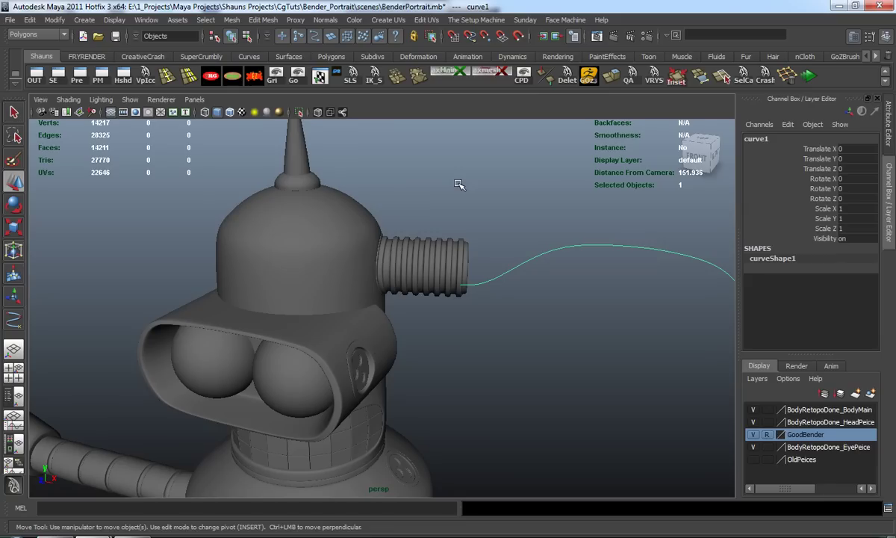
pyautogui.click(193, 100)
pyautogui.moveTo(232, 112)
pyautogui.click(332, 114)
pyautogui.keyDown('alt'); pyautogui.moveTo(421, 266); pyautogui.dragTo(410, 269); pyautogui.keyUp('alt')
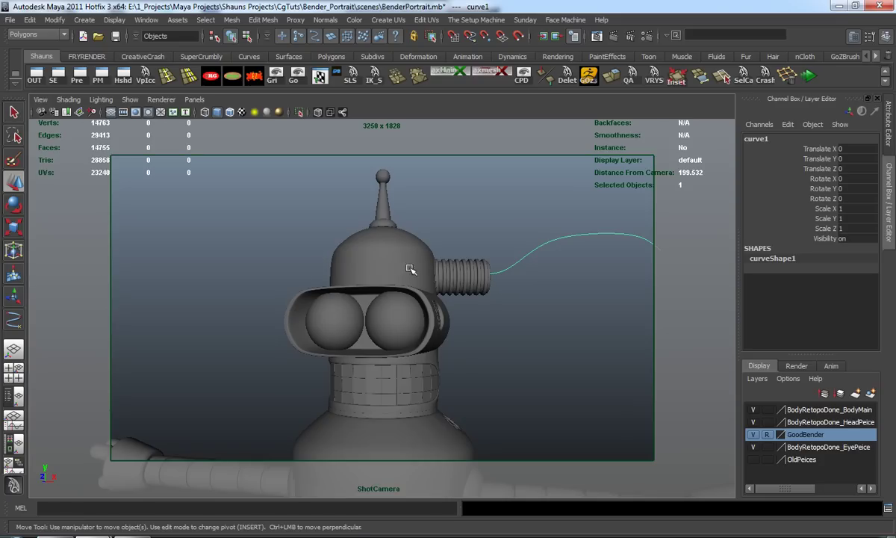
pyautogui.moveTo(664, 252); pyautogui.dragTo(633, 244, button='right')
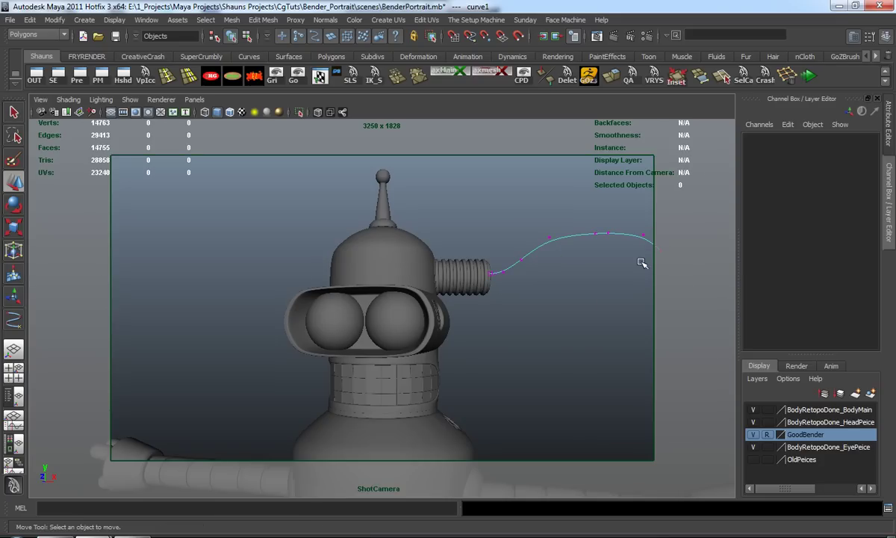
pyautogui.moveTo(689, 247); pyautogui.dragTo(700, 246)
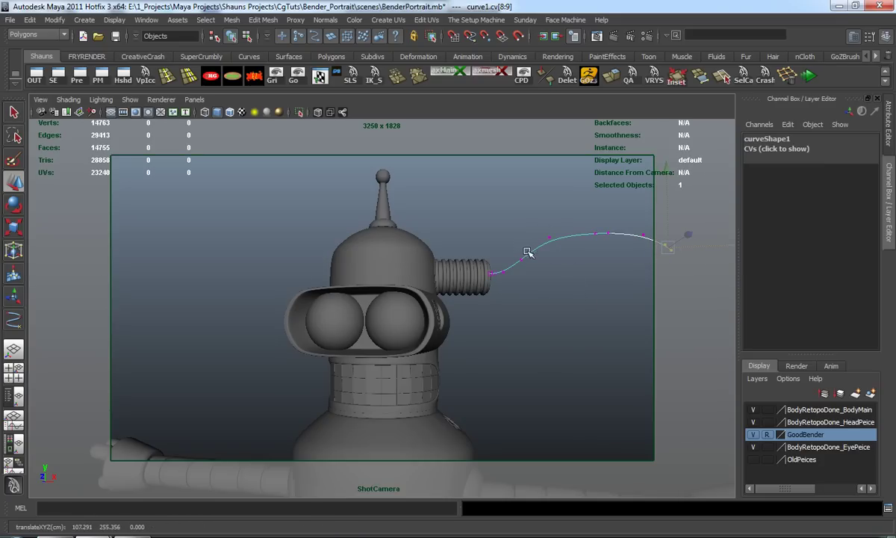
# - Raise the curve's middle control vertices so it arches higher between the cylinder and its outer end
pyautogui.click(596, 233)
pyautogui.moveTo(596, 196); pyautogui.dragTo(597, 164)
pyautogui.click(608, 233)
pyautogui.moveTo(610, 207); pyautogui.dragTo(610, 184)
pyautogui.click(549, 237)
pyautogui.moveTo(549, 188); pyautogui.dragTo(549, 161)
pyautogui.click(642, 235)
pyautogui.moveTo(642, 233); pyautogui.dragTo(611, 185)
pyautogui.click(609, 203)
pyautogui.click(521, 259)
pyautogui.moveTo(524, 234); pyautogui.dragTo(523, 210)
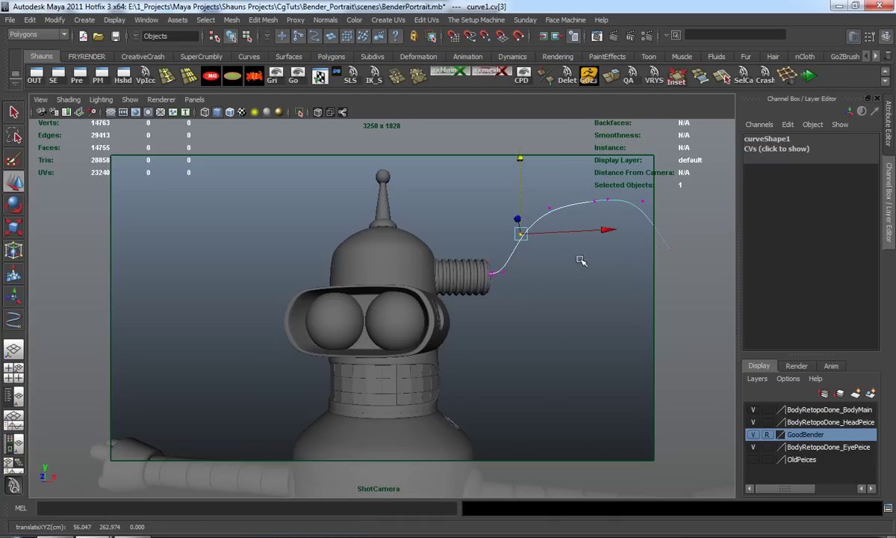
pyautogui.click(572, 261)
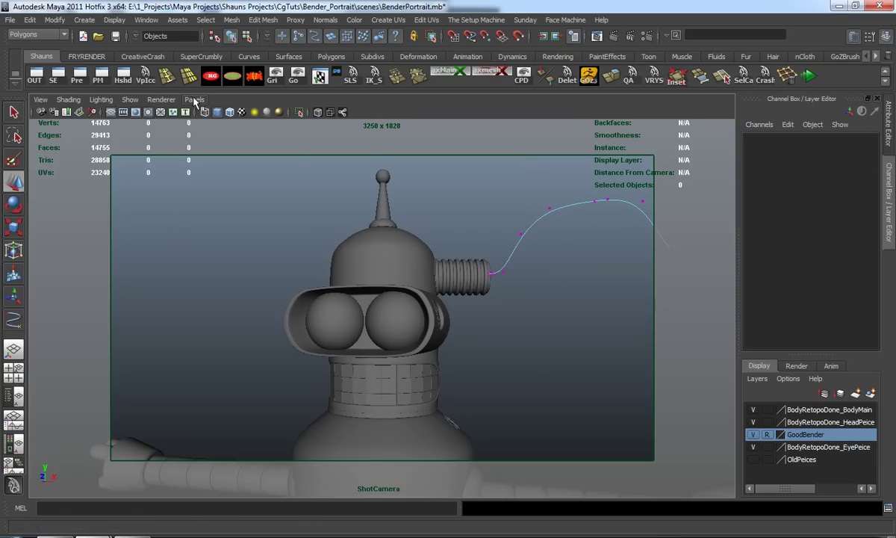
# - In the persp view, move the curve's control vertices in depth to line the curve up with the ridged cylinder
pyautogui.click(194, 99)
pyautogui.moveTo(199, 114)
pyautogui.click(327, 124)
pyautogui.keyDown('alt'); pyautogui.moveTo(444, 243); pyautogui.dragTo(216, 227); pyautogui.keyUp('alt')
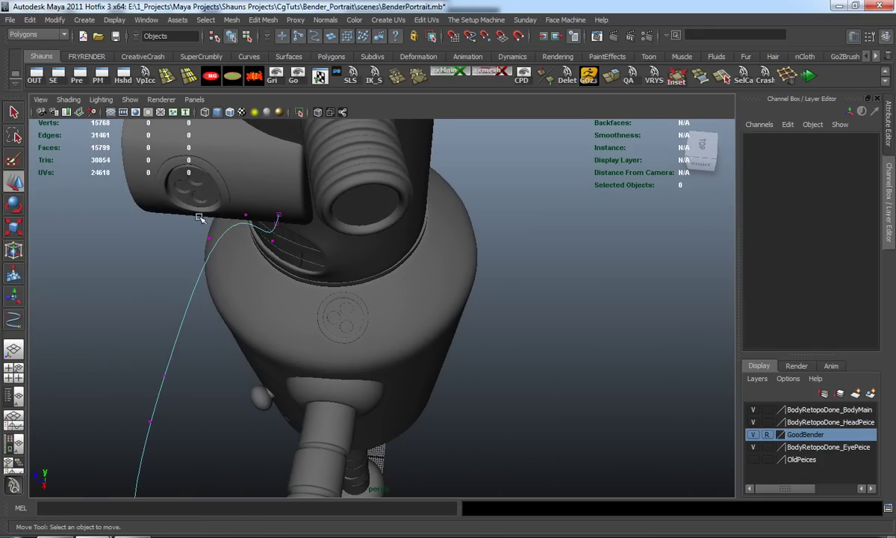
pyautogui.moveTo(279, 286); pyautogui.dragTo(304, 290)
pyautogui.moveTo(174, 217); pyautogui.dragTo(275, 226)
pyautogui.keyDown('alt'); pyautogui.moveTo(256, 251); pyautogui.dragTo(262, 237, button='middle'); pyautogui.keyUp('alt')
pyautogui.keyDown('alt'); pyautogui.moveTo(262, 237); pyautogui.dragTo(267, 276); pyautogui.keyUp('alt')
pyautogui.click(520, 319)
pyautogui.scroll(5, 492, 325)
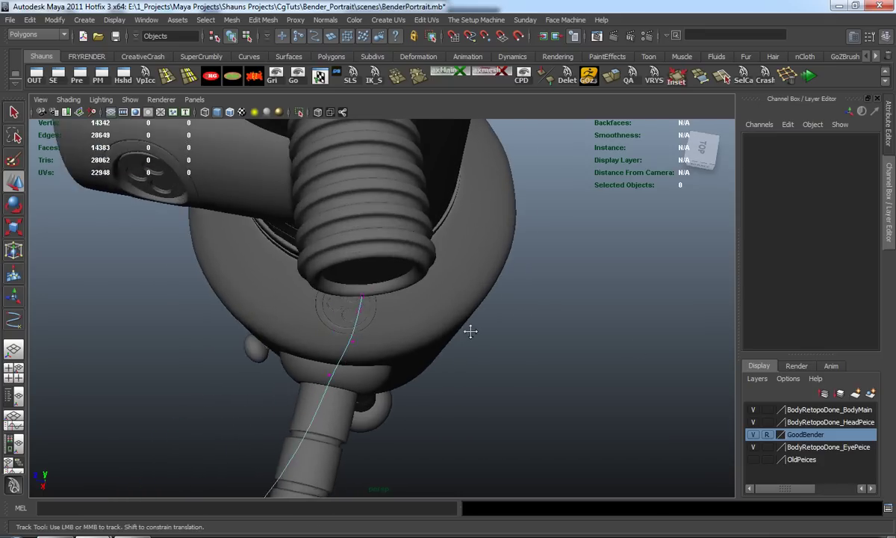
# - Position the curve's first two control vertices so it starts at the centre of the cylinder's cap disc
pyautogui.moveTo(296, 231); pyautogui.dragTo(378, 316)
pyautogui.keyDown('alt'); pyautogui.moveTo(377, 316); pyautogui.dragTo(455, 278); pyautogui.keyUp('alt')
pyautogui.keyDown('alt'); pyautogui.moveTo(456, 277); pyautogui.dragTo(407, 366, button='middle'); pyautogui.keyUp('alt')
pyautogui.keyDown('alt'); pyautogui.moveTo(406, 366); pyautogui.dragTo(364, 340); pyautogui.keyUp('alt')
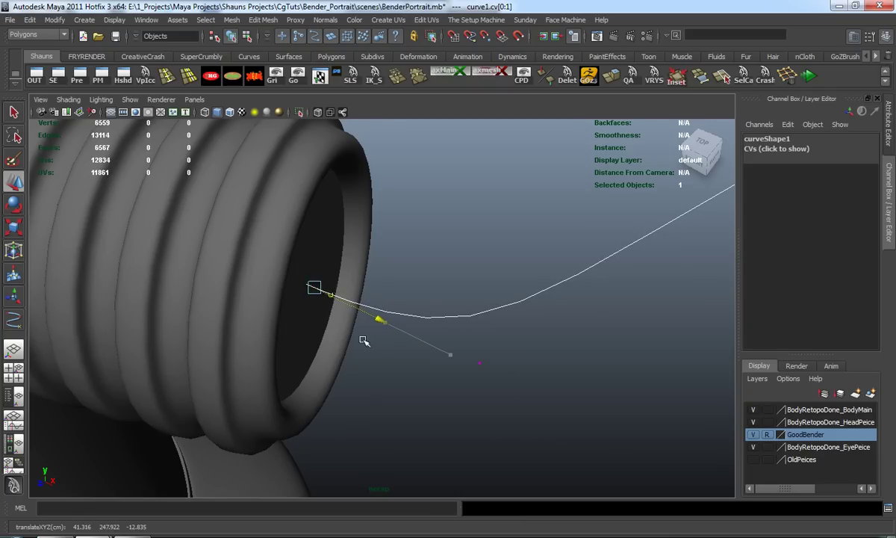
pyautogui.click(336, 280)
# - Extrude all eight faces of the cap disc along the curve to form a tube
pyautogui.moveTo(316, 254); pyautogui.dragTo(326, 283, button='right')
pyautogui.keyDown('alt'); pyautogui.moveTo(326, 284); pyautogui.dragTo(373, 308); pyautogui.keyUp('alt')
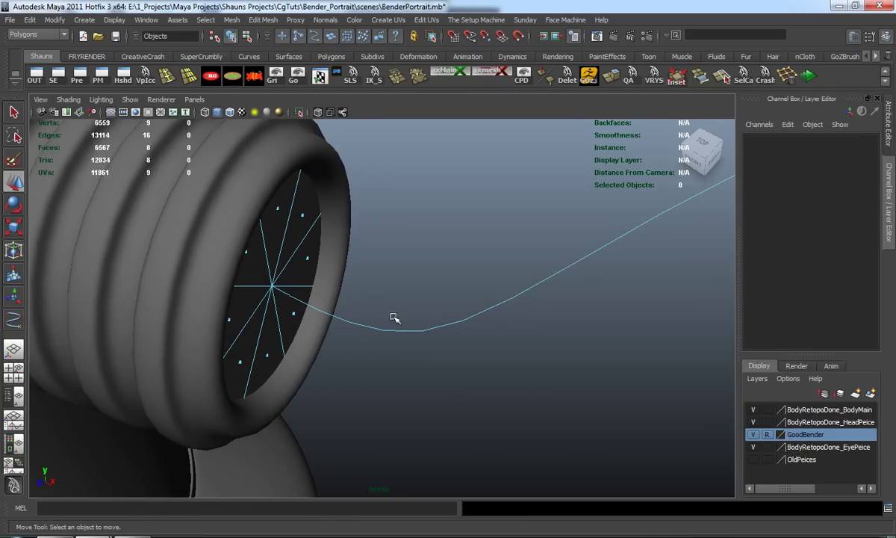
pyautogui.moveTo(418, 331); pyautogui.dragTo(463, 316, button='right')
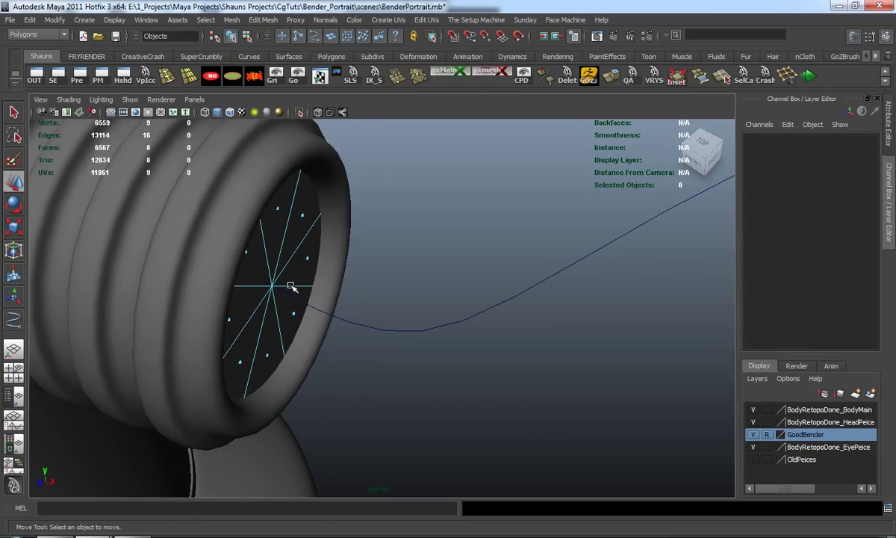
pyautogui.click(247, 252)
pyautogui.keyDown('shift'); pyautogui.click(297, 215); pyautogui.keyUp('shift')
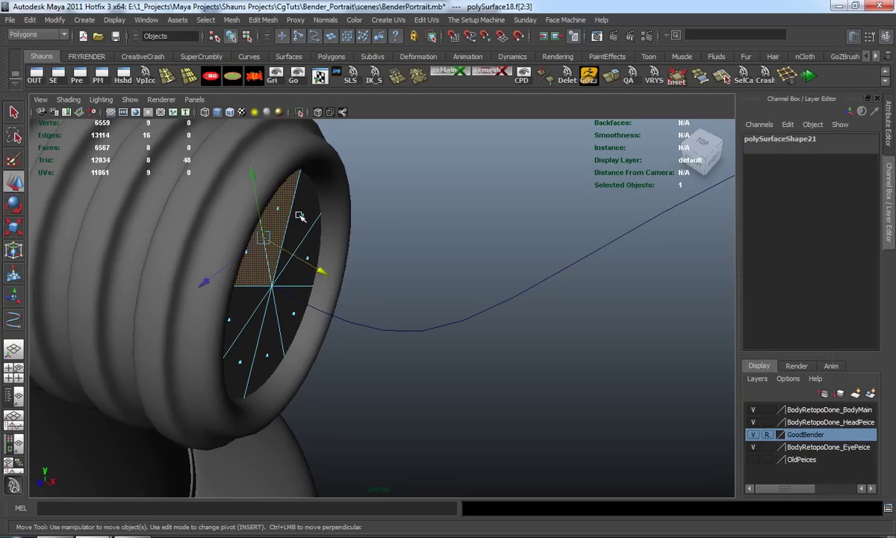
pyautogui.keyDown('shift'); pyautogui.click(303, 216); pyautogui.keyUp('shift')
pyautogui.keyDown('shift'); pyautogui.click(307, 258); pyautogui.keyUp('shift')
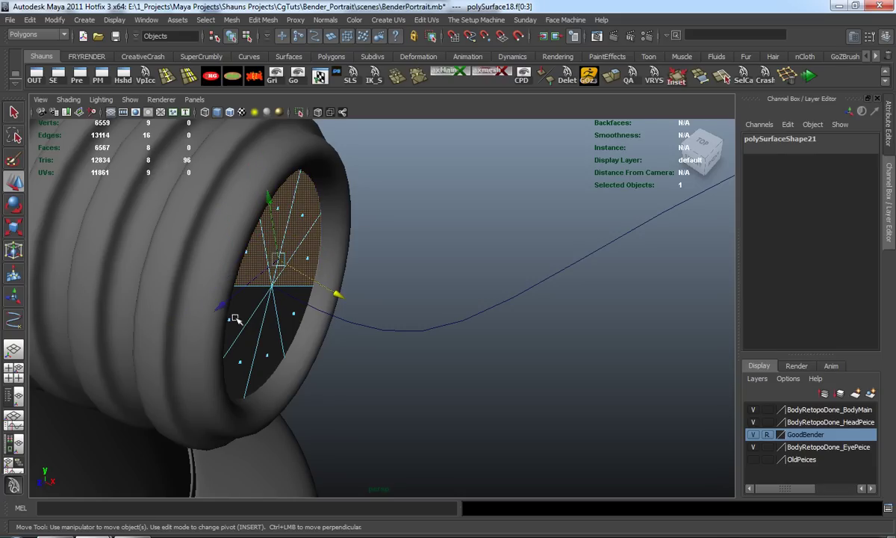
pyautogui.keyDown('shift'); pyautogui.click(234, 318); pyautogui.keyUp('shift')
pyautogui.keyDown('shift'); pyautogui.click(246, 366); pyautogui.keyUp('shift')
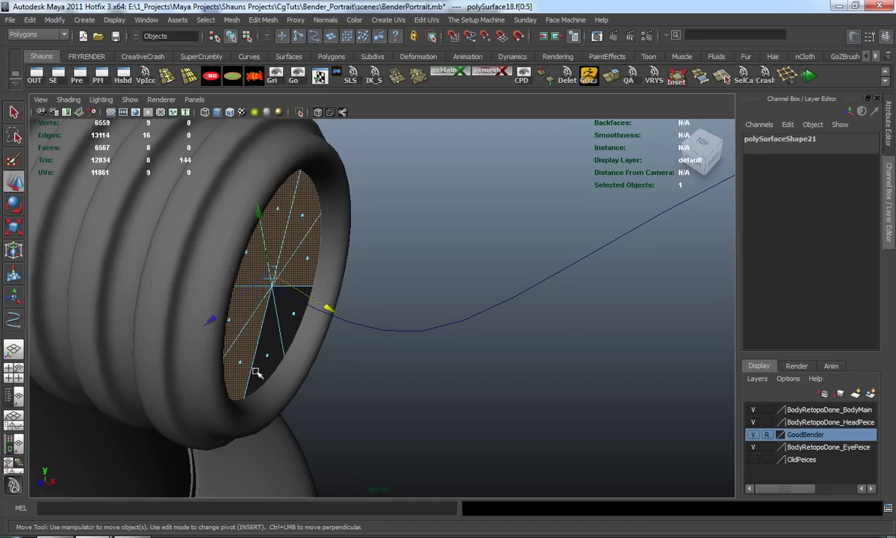
pyautogui.keyDown('shift'); pyautogui.click(254, 336); pyautogui.keyUp('shift')
pyautogui.keyDown('shift'); pyautogui.click(278, 297); pyautogui.keyUp('shift')
pyautogui.keyDown('shift'); pyautogui.click(460, 323); pyautogui.keyUp('shift')
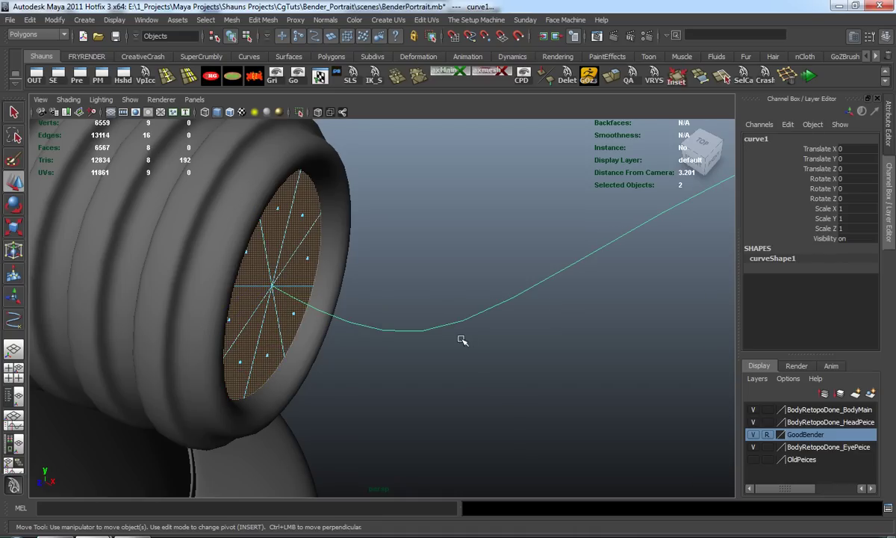
pyautogui.click(611, 75)
pyautogui.keyDown('alt'); pyautogui.moveTo(540, 230); pyautogui.dragTo(495, 250); pyautogui.keyUp('alt')
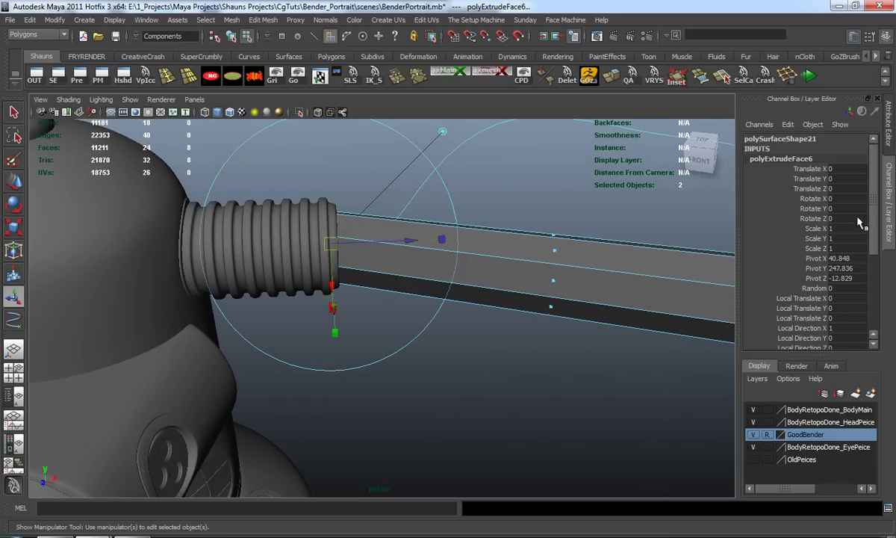
# - Set the tube extrusion's Divisions to 20 so it follows the curve
pyautogui.scroll(-5, 814, 224)
pyautogui.scroll(-1, 868, 298)
pyautogui.click(816, 304)
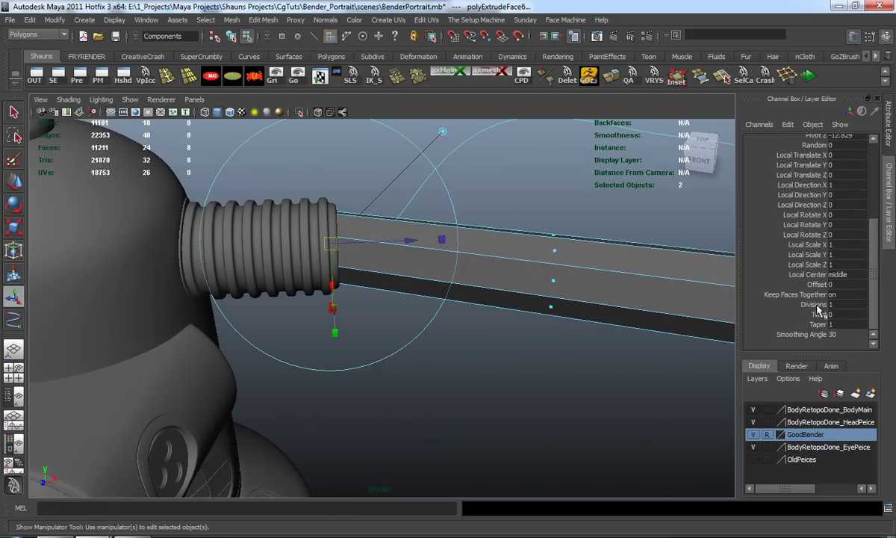
pyautogui.moveTo(441, 345); pyautogui.dragTo(553, 368, button='middle')
pyautogui.scroll(-5, 512, 366)
pyautogui.moveTo(480, 340)
pyautogui.keyDown('alt'); pyautogui.mouseDown()
pyautogui.moveTo(520, 355)
pyautogui.moveTo(471, 330)
pyautogui.mouseUp(); pyautogui.keyUp('alt')
pyautogui.moveTo(471, 330); pyautogui.dragTo(643, 349, button='middle')
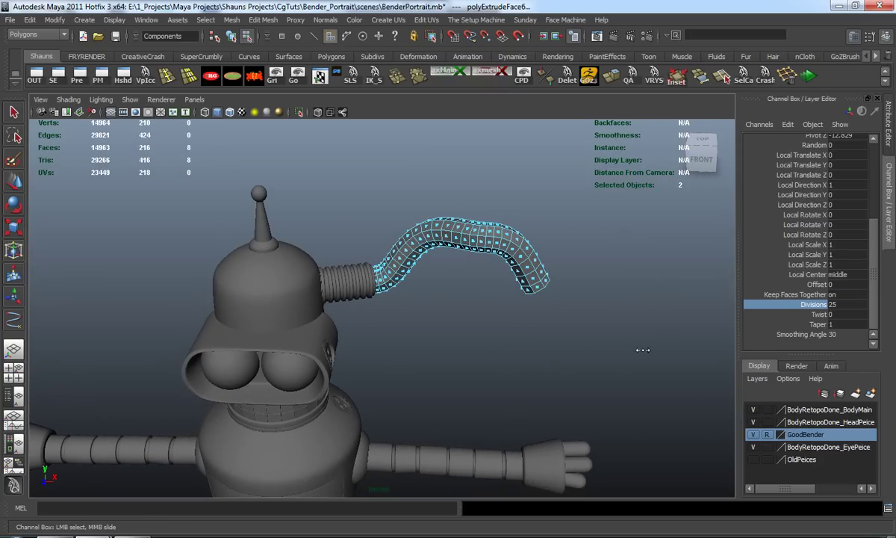
pyautogui.moveTo(570, 350); pyautogui.dragTo(540, 352, button='middle')
# - Display the tube smoothed and return it to object mode as the selected object
pyautogui.press('3')
pyautogui.scroll(5, 494, 345)
pyautogui.keyDown('alt'); pyautogui.moveTo(495, 345); pyautogui.dragTo(478, 314); pyautogui.keyUp('alt')
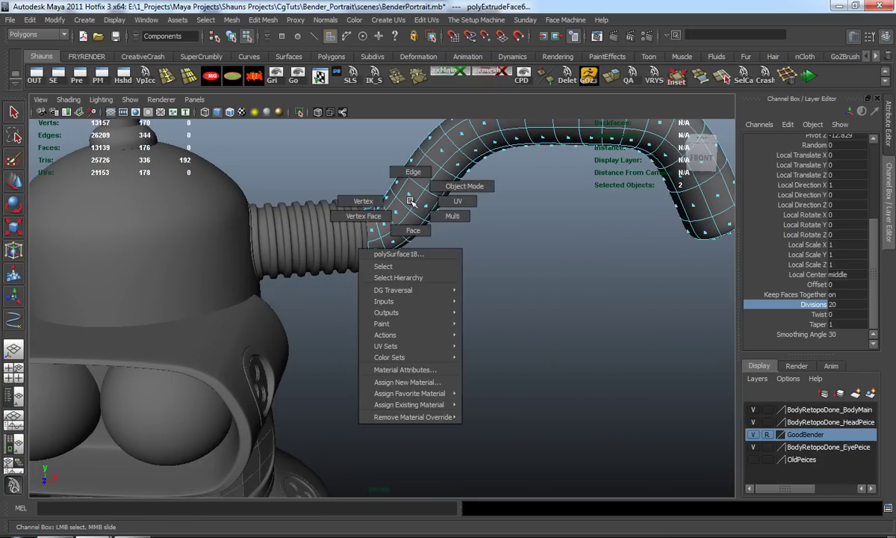
pyautogui.moveTo(411, 200); pyautogui.dragTo(448, 179, button='right')
pyautogui.scroll(-3, 428, 265)
pyautogui.keyDown('alt'); pyautogui.moveTo(427, 269); pyautogui.dragTo(441, 256); pyautogui.keyUp('alt')
pyautogui.click(440, 256)
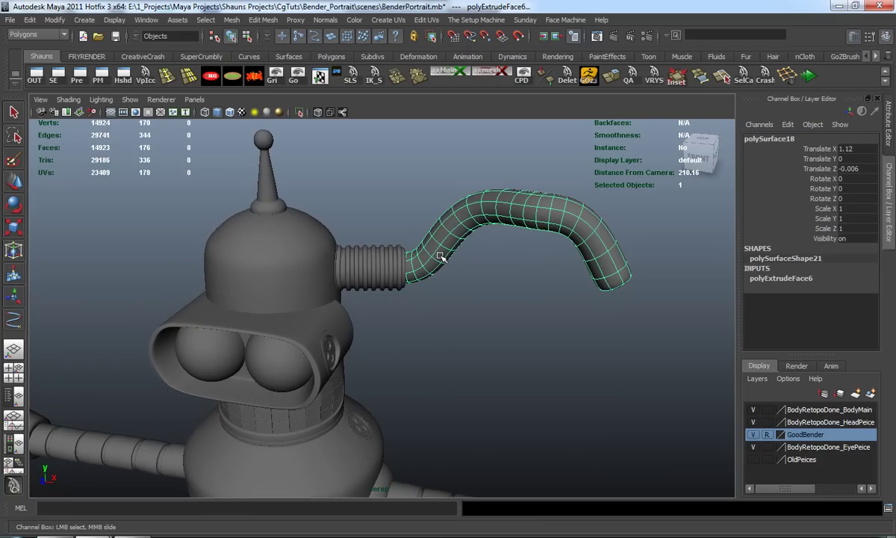
# - Try adjusting the Taper of the tube's face extrusion
pyautogui.click(792, 280)
pyautogui.scroll(-5, 821, 307)
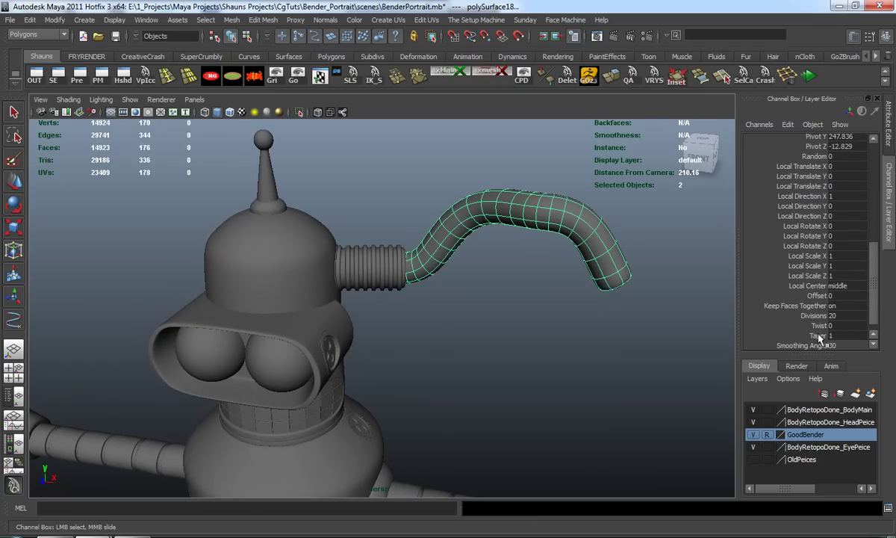
pyautogui.click(820, 334)
pyautogui.moveTo(670, 334); pyautogui.dragTo(542, 323, button='middle')
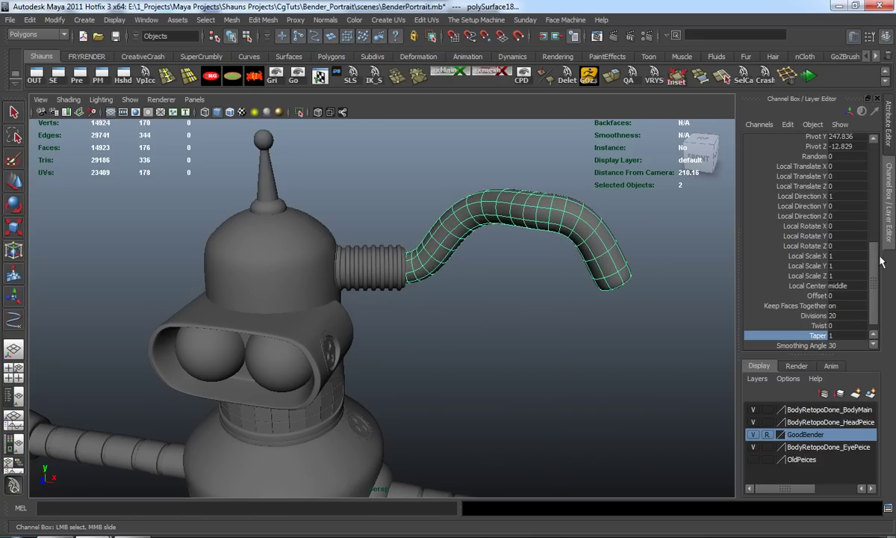
pyautogui.keyDown('alt'); pyautogui.moveTo(572, 349); pyautogui.dragTo(588, 348); pyautogui.keyUp('alt')
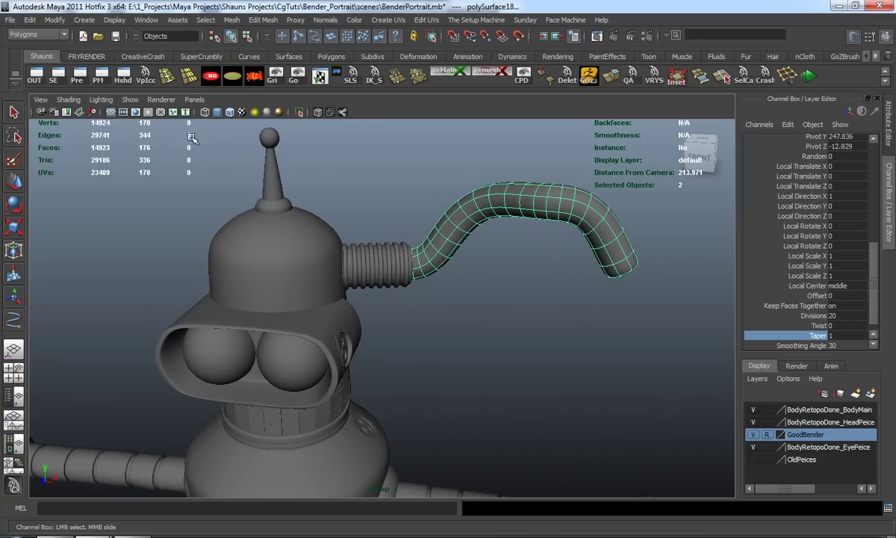
# - Inspect the tube and head through ShotCamera with slight reframing, leaving nothing selected
pyautogui.click(195, 100)
pyautogui.moveTo(269, 111)
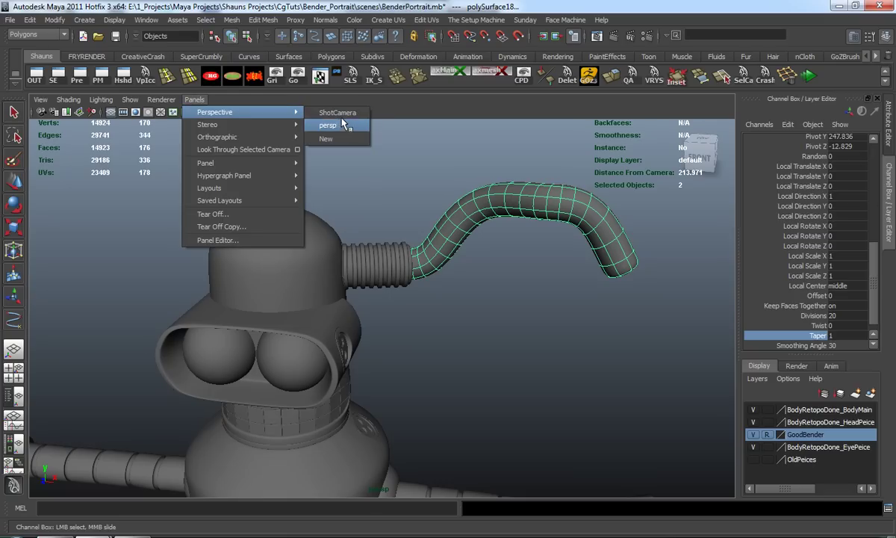
pyautogui.click(318, 112)
pyautogui.click(240, 250)
pyautogui.keyDown('alt'); pyautogui.moveTo(241, 250); pyautogui.dragTo(254, 252, button='right'); pyautogui.keyUp('alt')
pyautogui.keyDown('alt'); pyautogui.moveTo(254, 251); pyautogui.dragTo(250, 254, button='middle'); pyautogui.keyUp('alt')
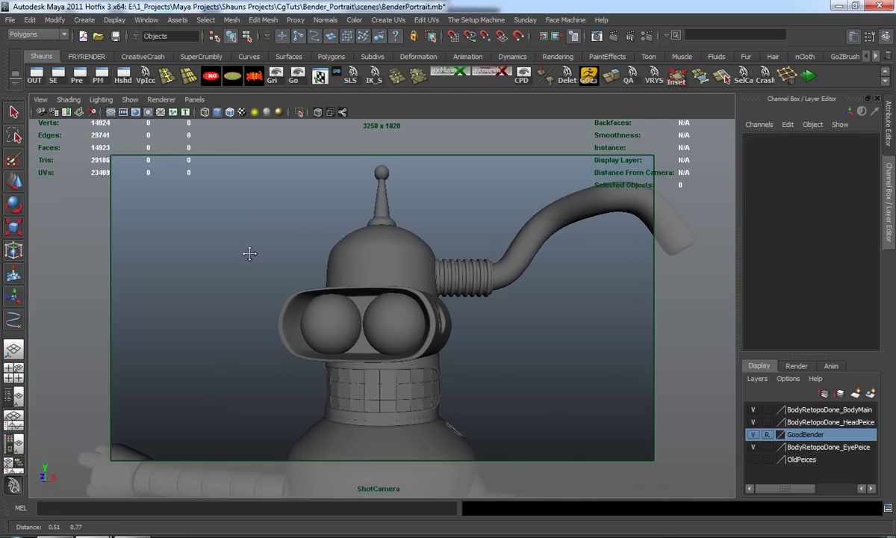
pyautogui.keyDown('alt'); pyautogui.moveTo(250, 252); pyautogui.dragTo(251, 254, button='right'); pyautogui.keyUp('alt')
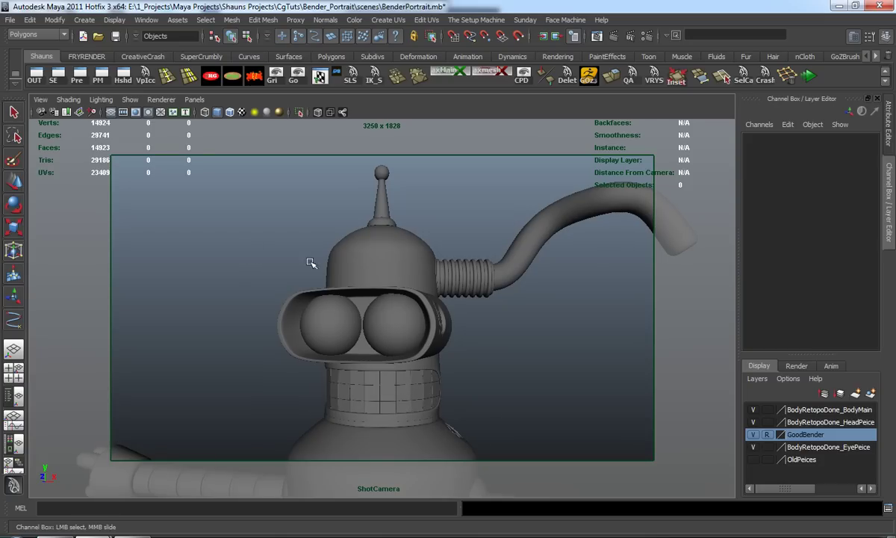
pyautogui.click(523, 265)
pyautogui.click(528, 296)
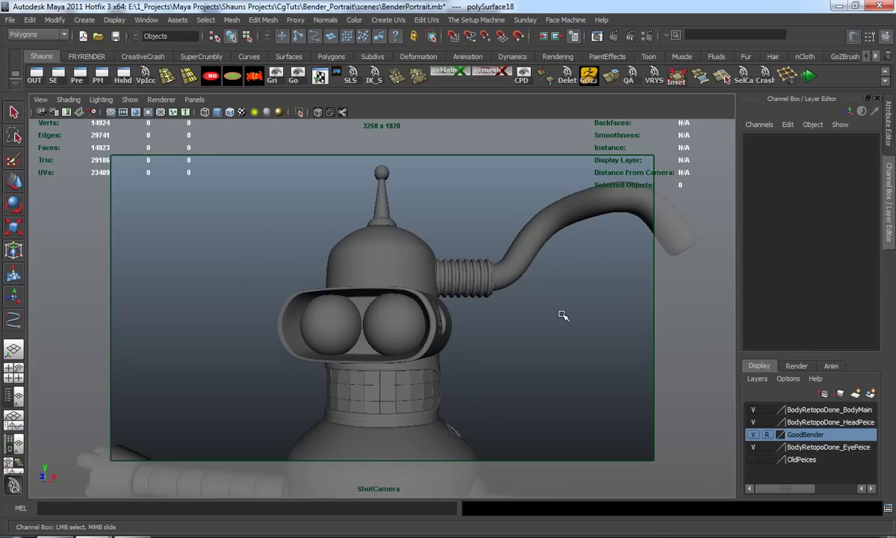
pyautogui.click(514, 267)
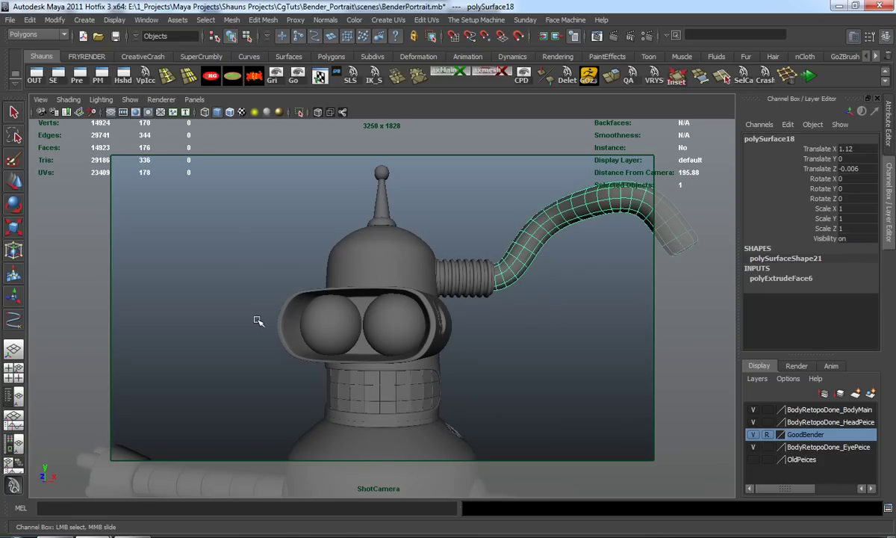
pyautogui.click(230, 298)
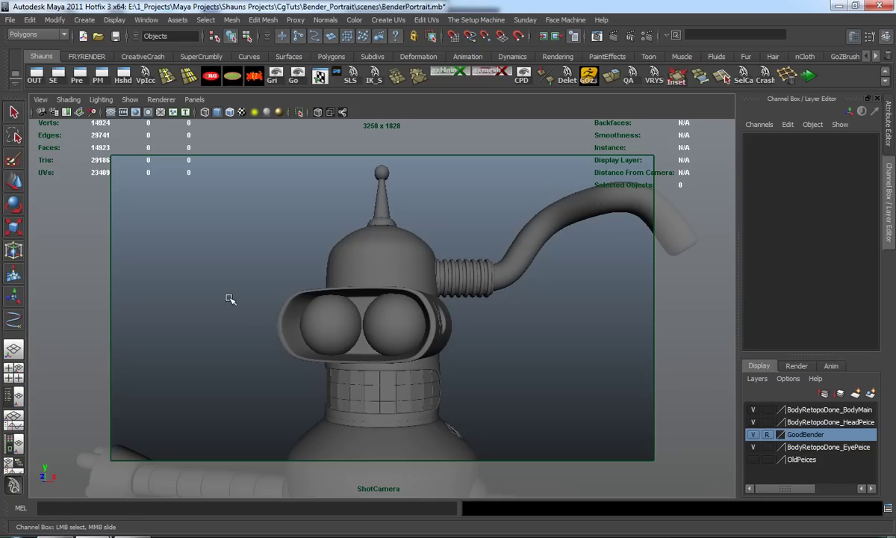